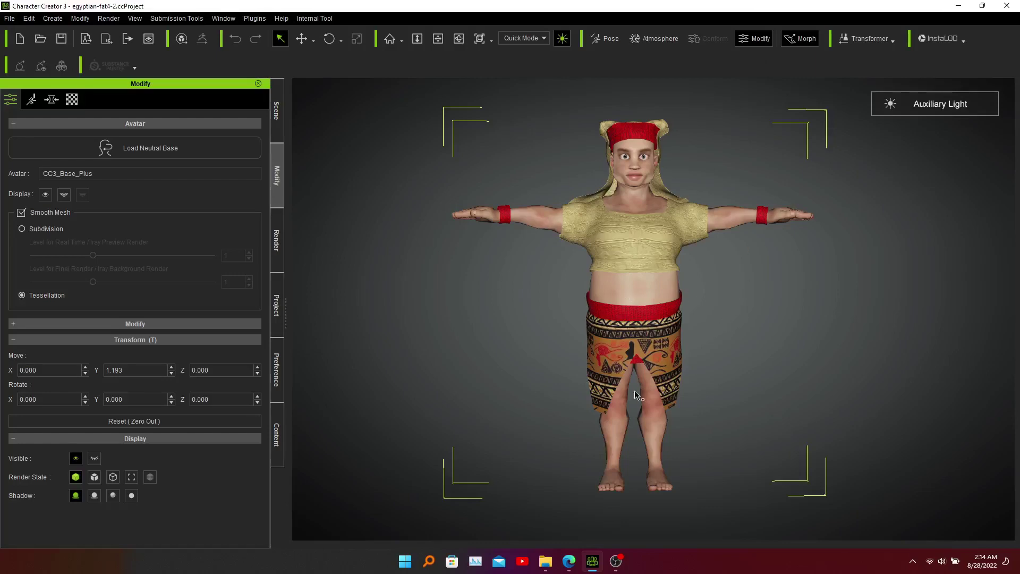
# Glance at Mixamo, then export the CC3 character in its current pose as OBJ with Export Materials ticked.
pyautogui.click(569, 562)
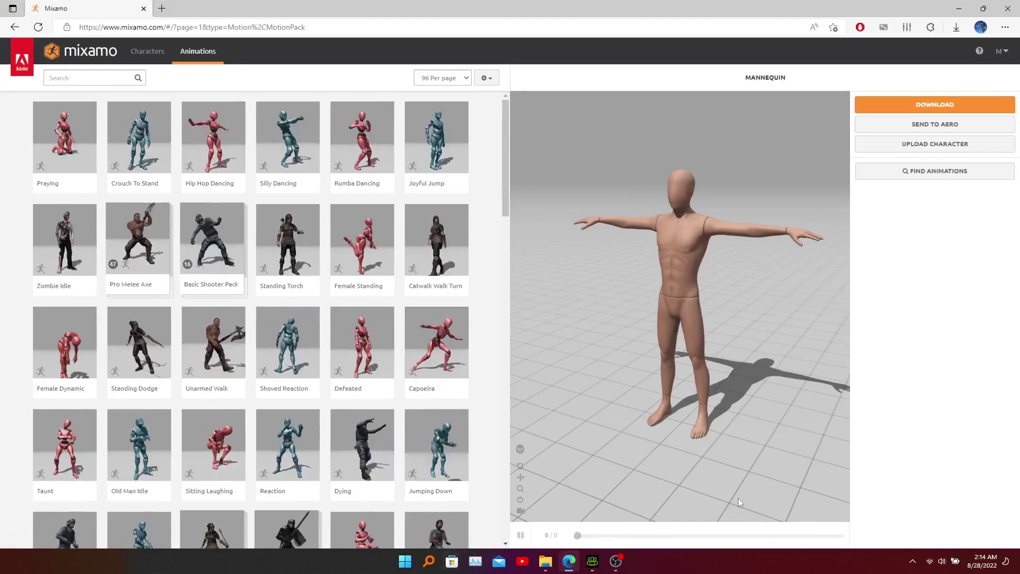
pyautogui.click(592, 561)
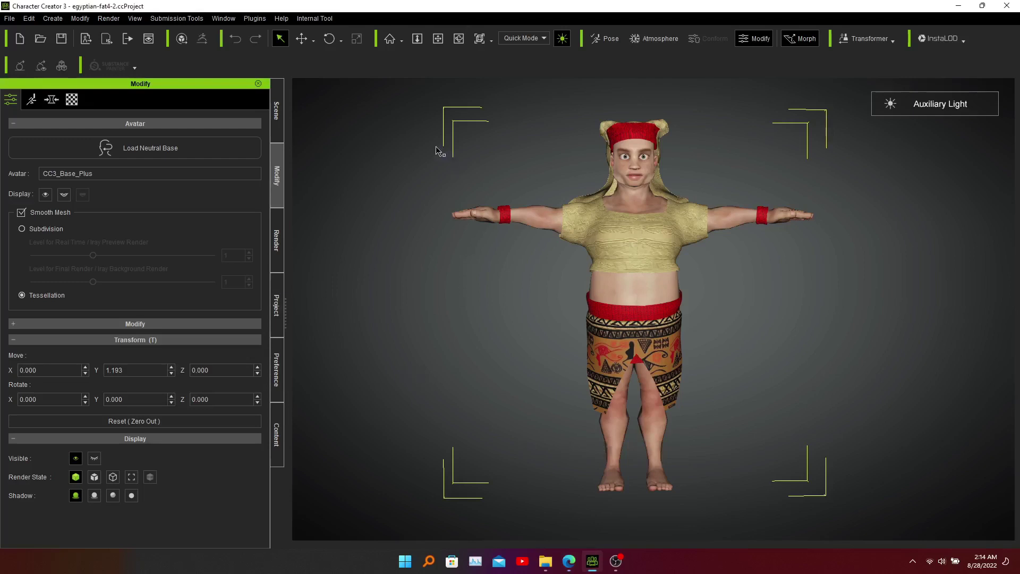
pyautogui.click(10, 19)
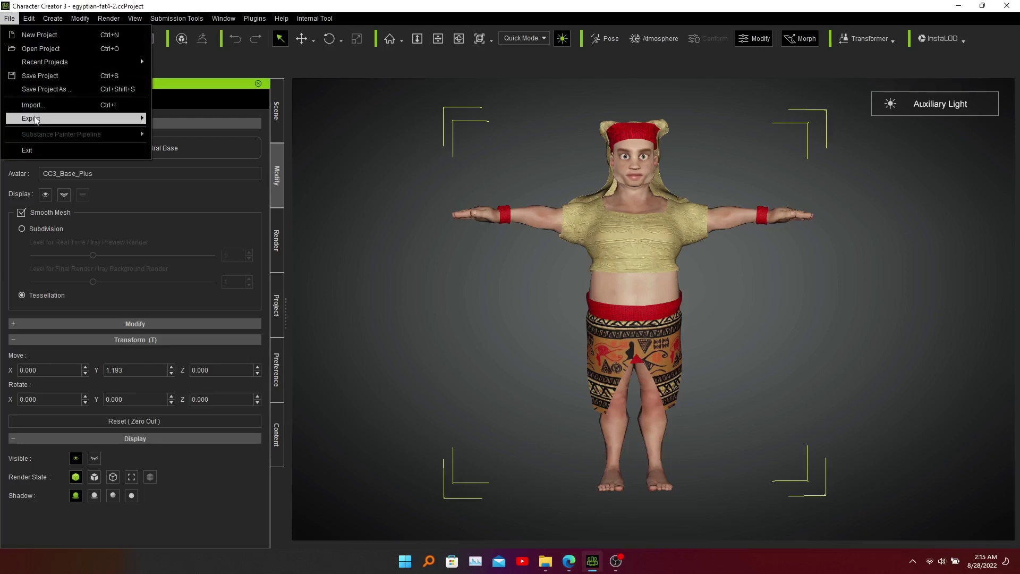
pyautogui.moveTo(36, 121)
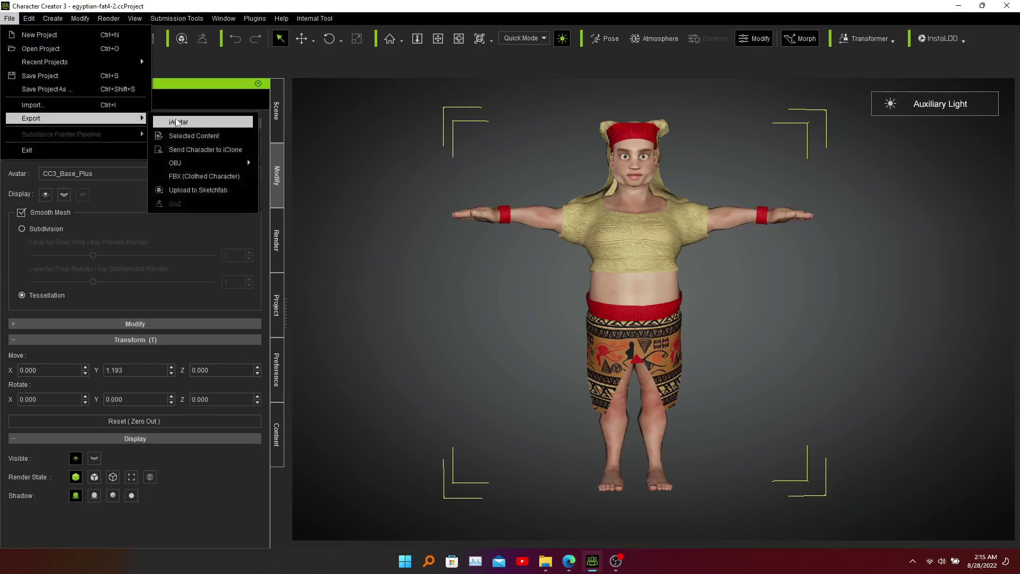
pyautogui.moveTo(202, 164)
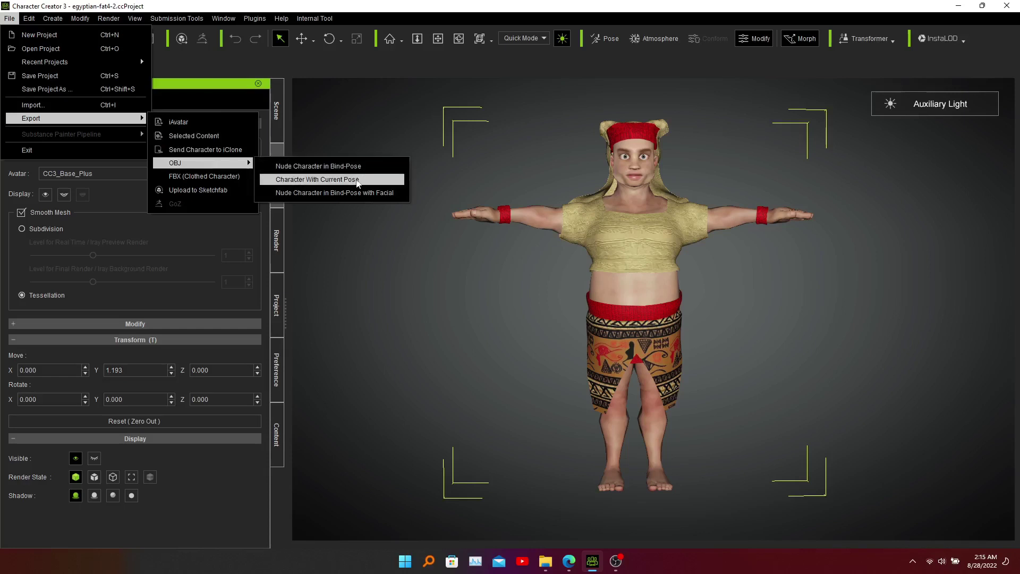
pyautogui.click(358, 180)
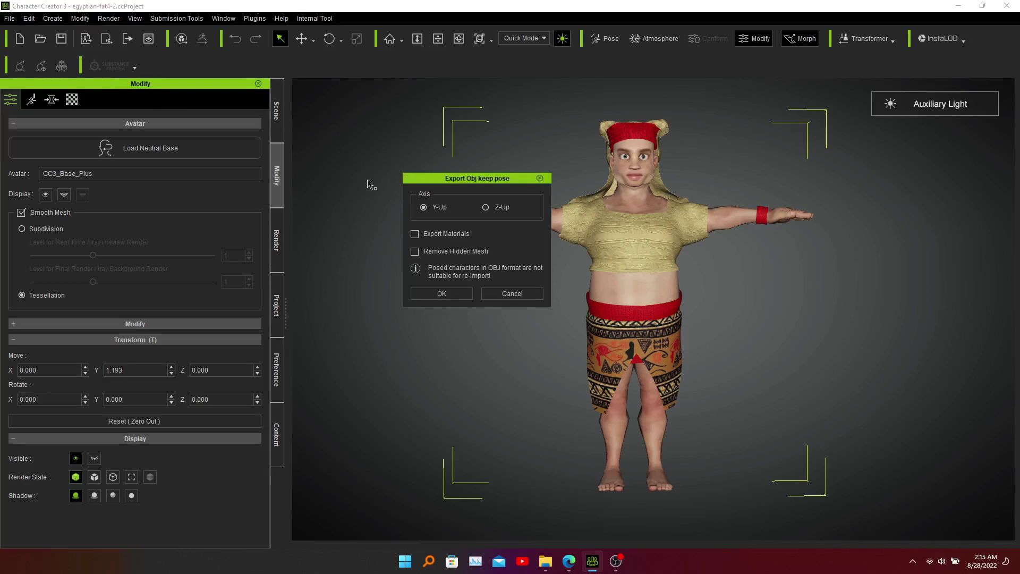
pyautogui.click(415, 234)
pyautogui.click(440, 294)
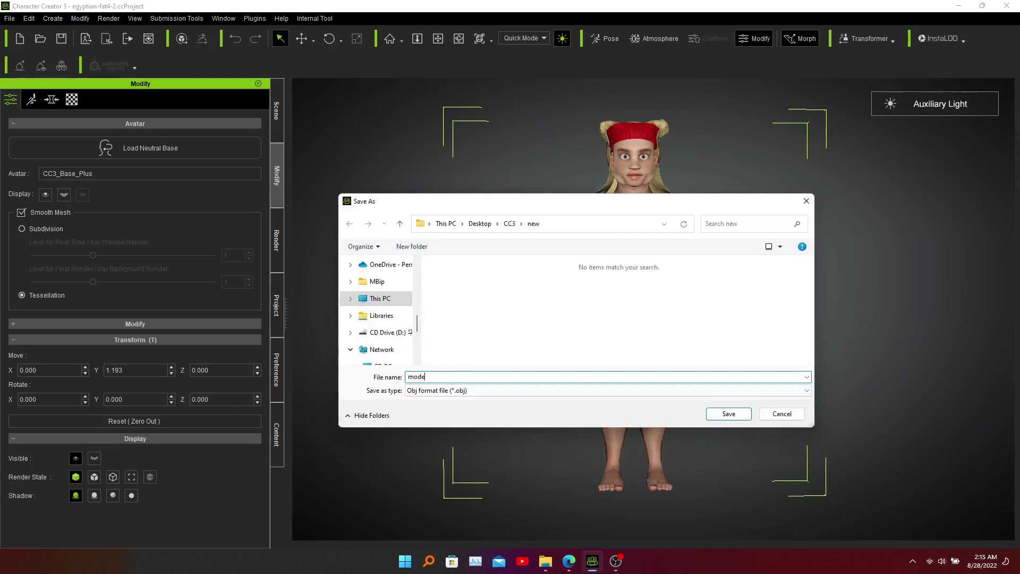
# Save the OBJ as 'model' in Desktop\CC3\new and open that folder in File Explorer.
pyautogui.click(733, 418)
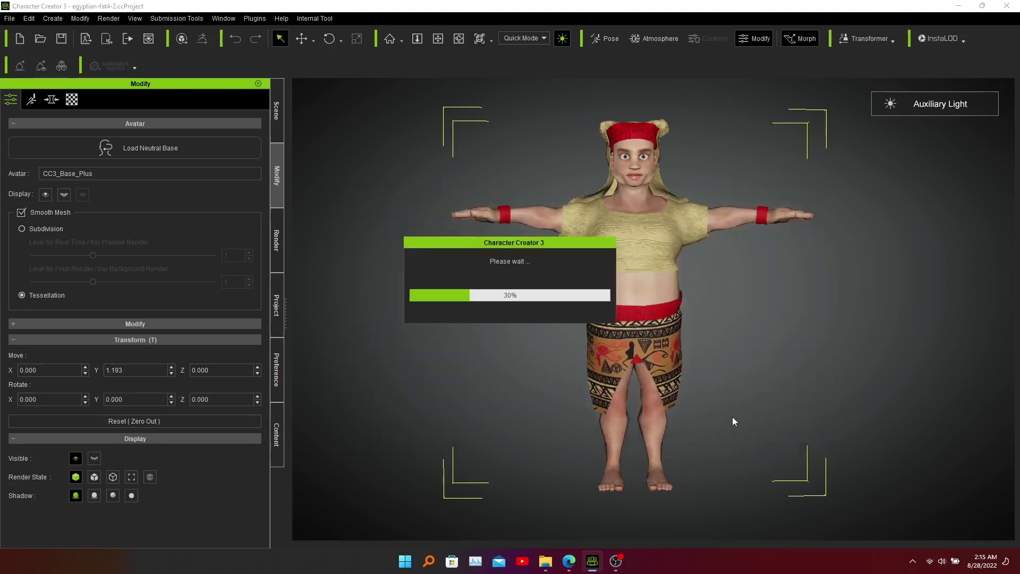
pyautogui.click(548, 569)
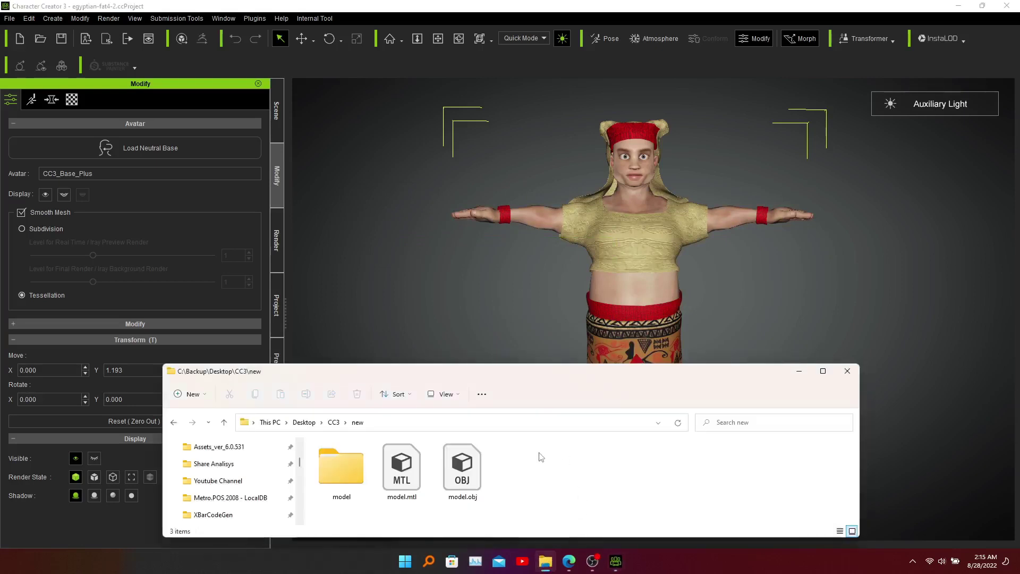
pyautogui.moveTo(547, 455); pyautogui.dragTo(322, 507)
pyautogui.click(551, 478)
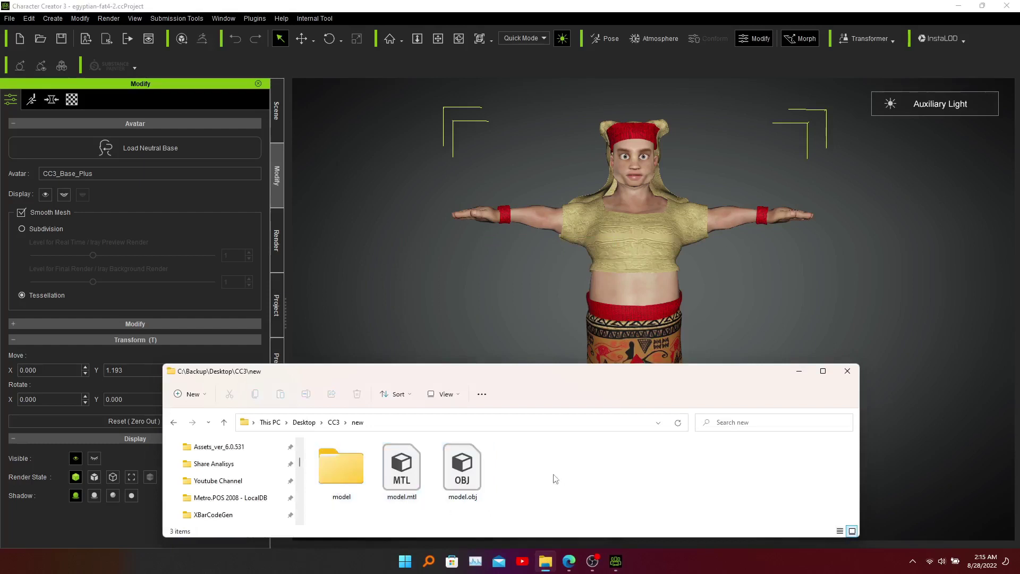
# Check model.obj, model.mtl and the model folder, then bring up model.mtl's context menu.
pyautogui.click(481, 467)
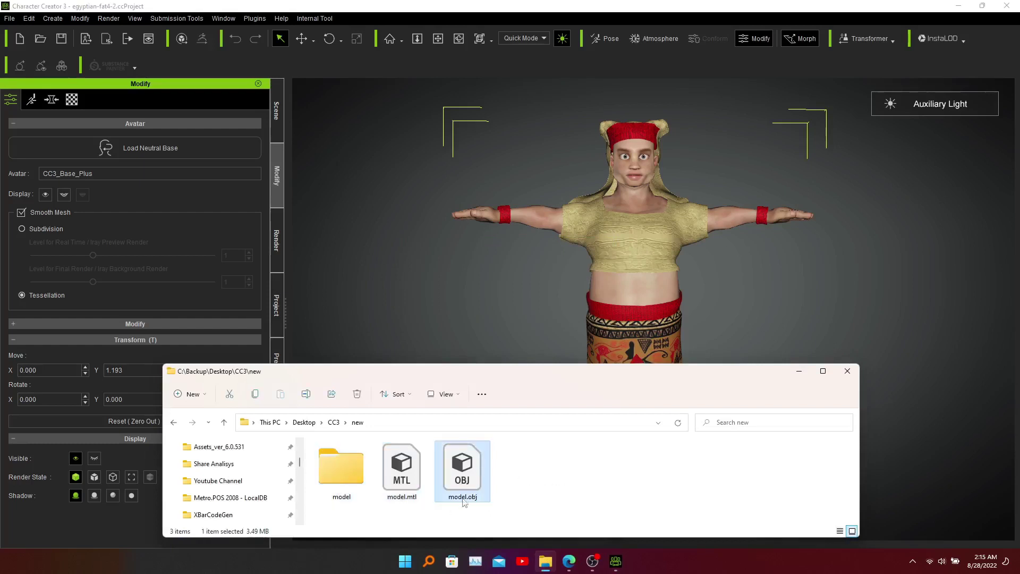
pyautogui.click(402, 473)
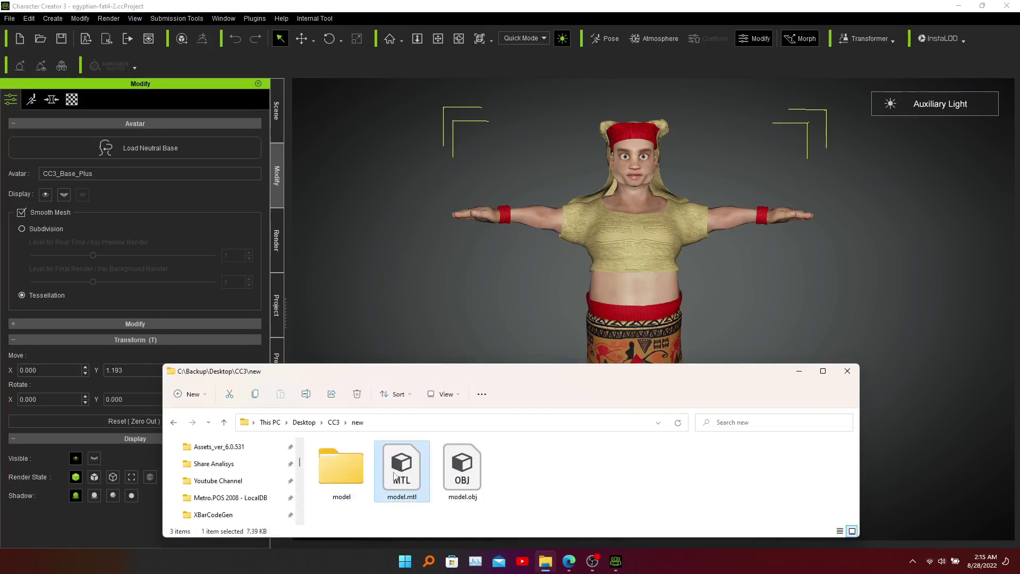
pyautogui.click(343, 469)
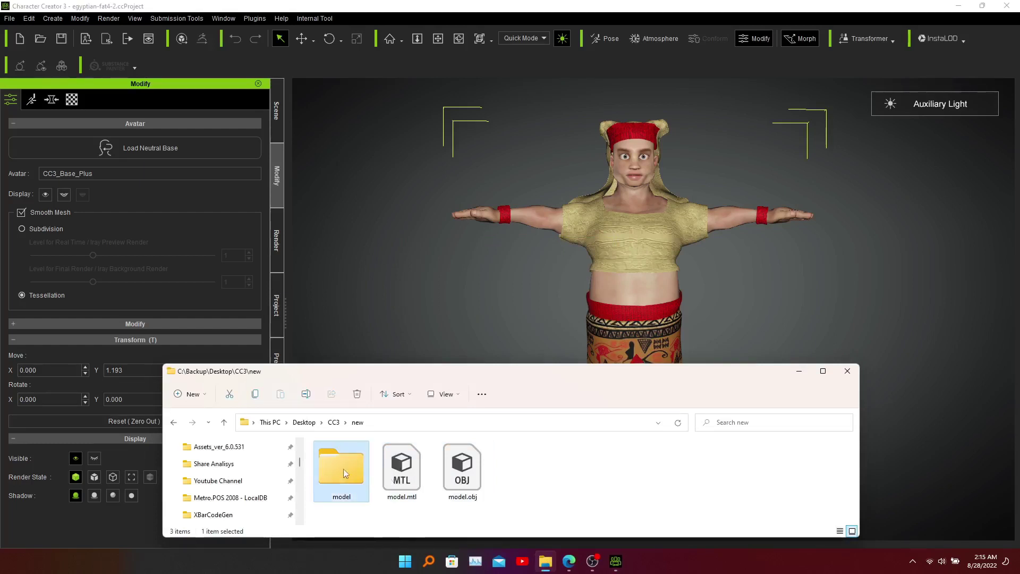
pyautogui.click(566, 467)
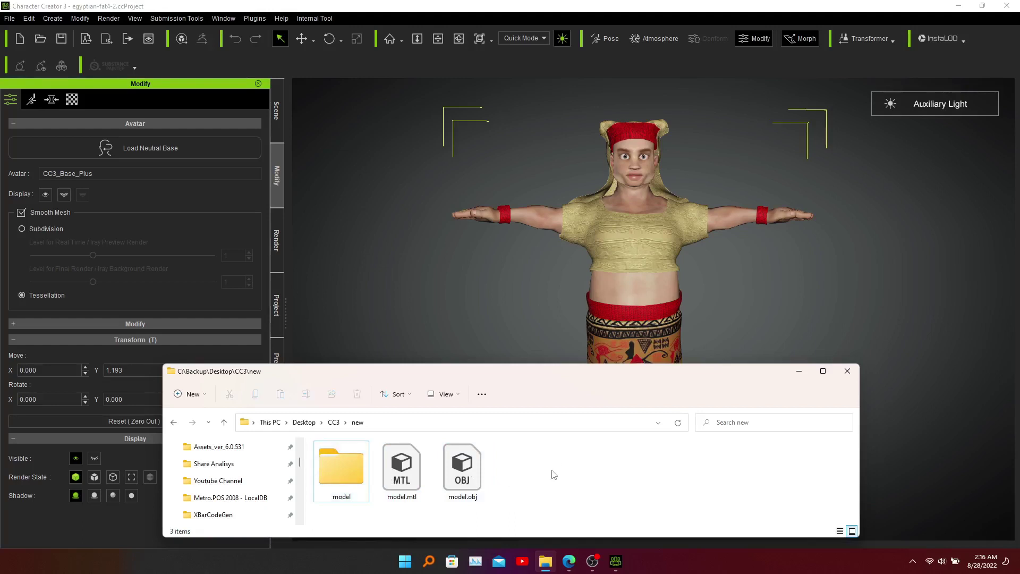
pyautogui.rightClick(406, 469)
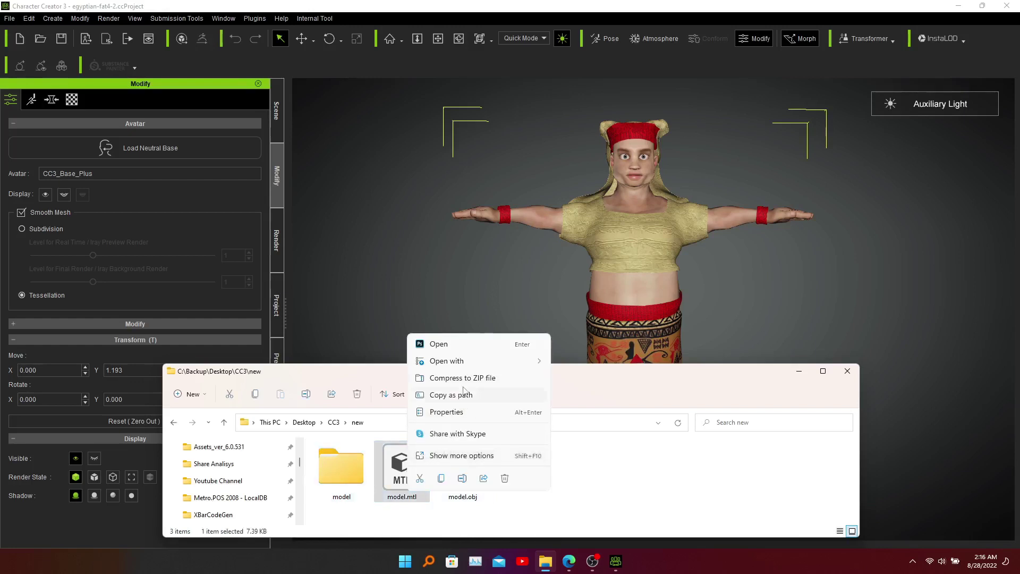
# Open model.mtl in Notepad and select the 'Ns 28.763237' text on line 2.
pyautogui.moveTo(481, 364)
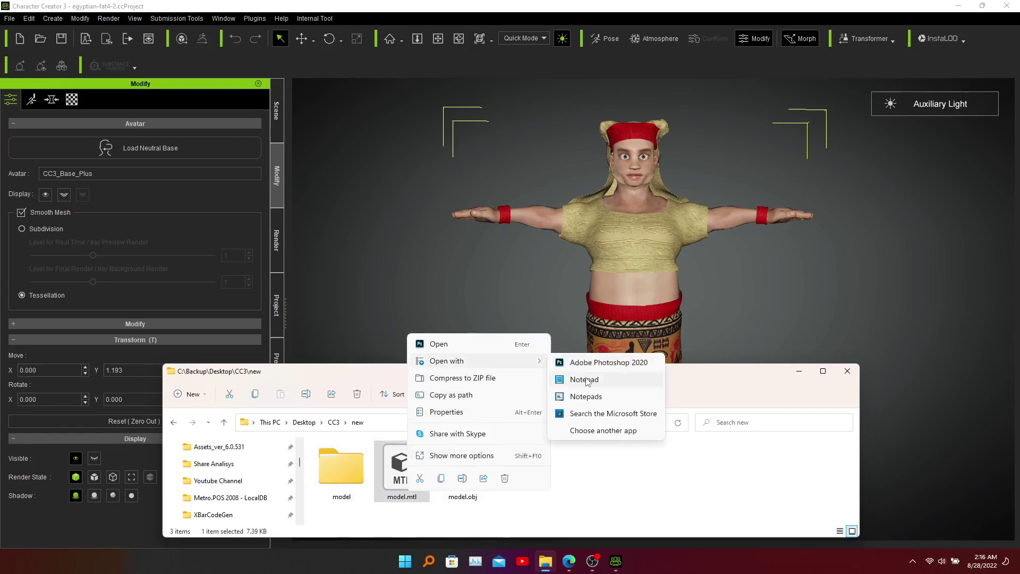
pyautogui.click(580, 363)
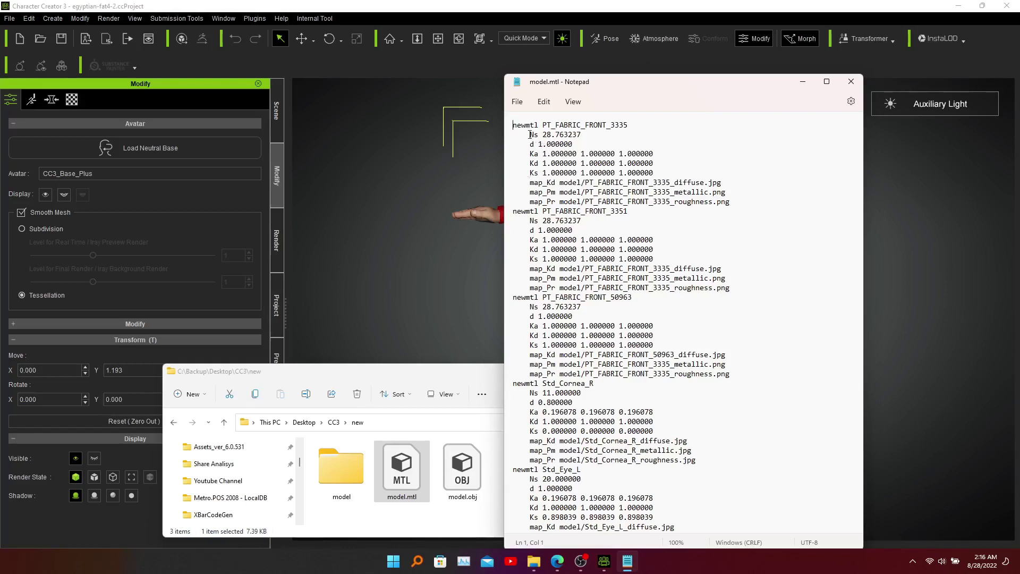
pyautogui.moveTo(530, 135); pyautogui.dragTo(586, 136)
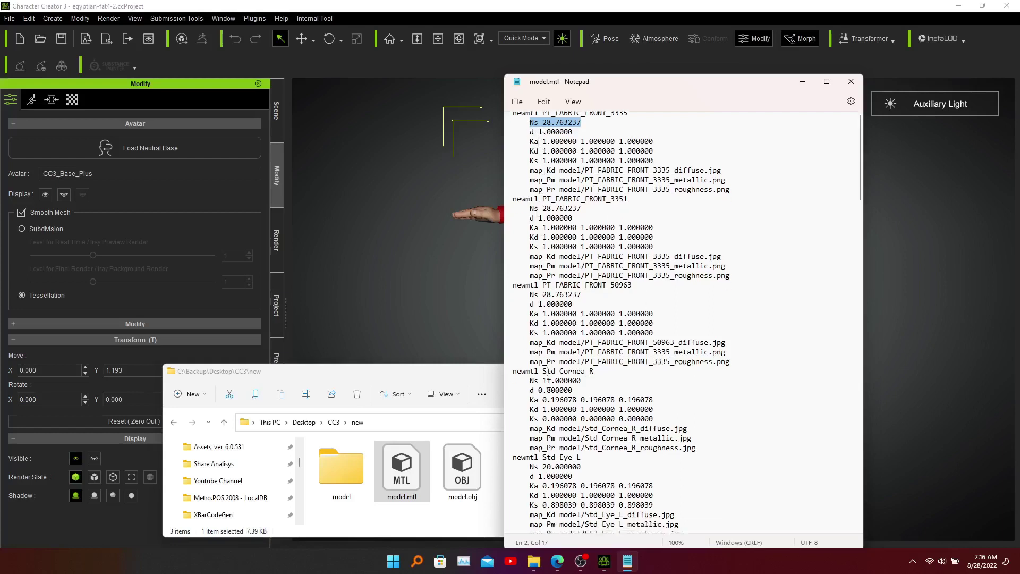
pyautogui.scroll(-2, 548, 383)
pyautogui.scroll(2, 563, 201)
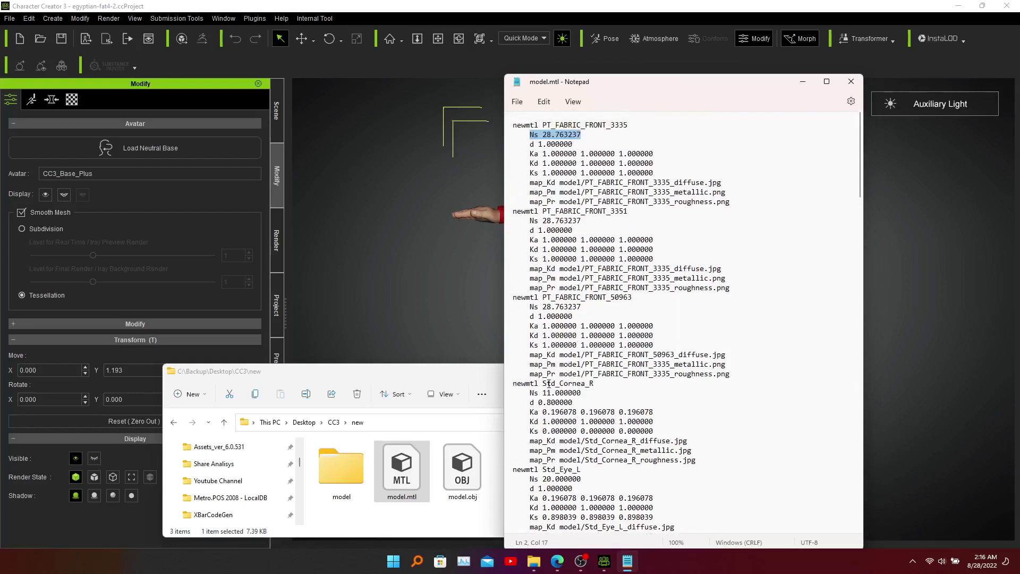
pyautogui.click(531, 136)
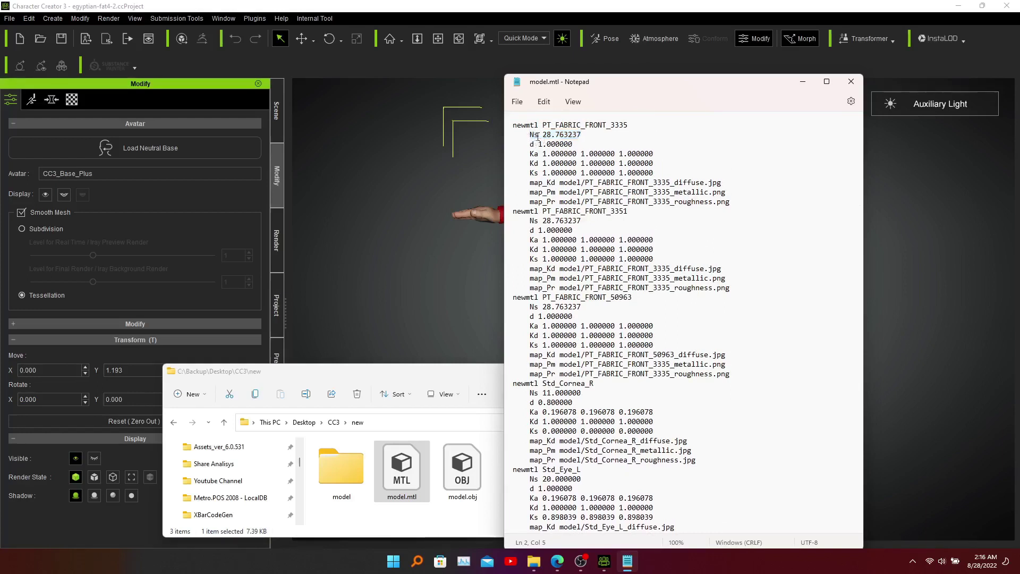
pyautogui.moveTo(530, 136); pyautogui.dragTo(587, 136)
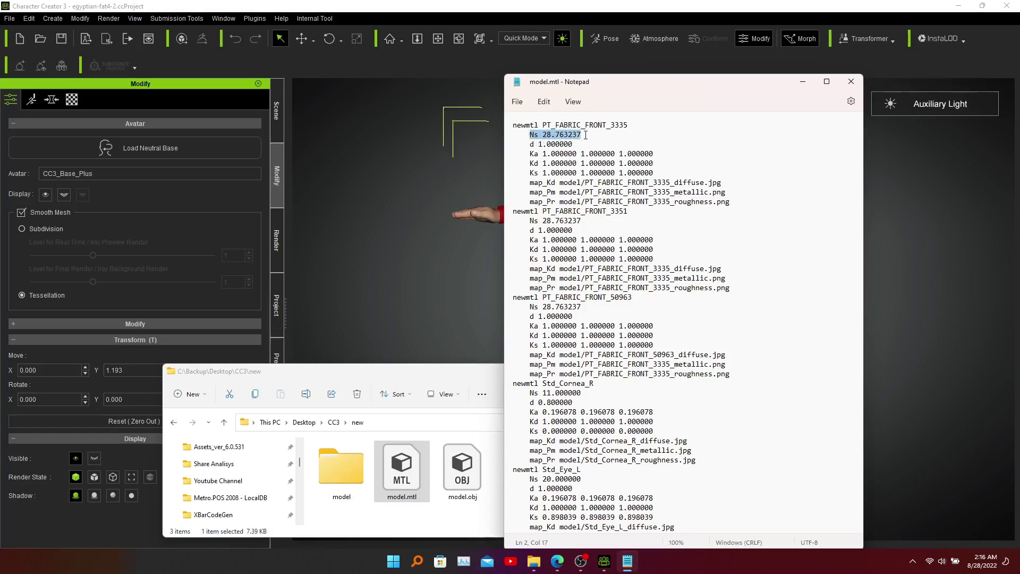
# Replace every 'Ns 28.763237' with 'Ns 0' via Replace all, then save model.mtl.
pyautogui.click(543, 102)
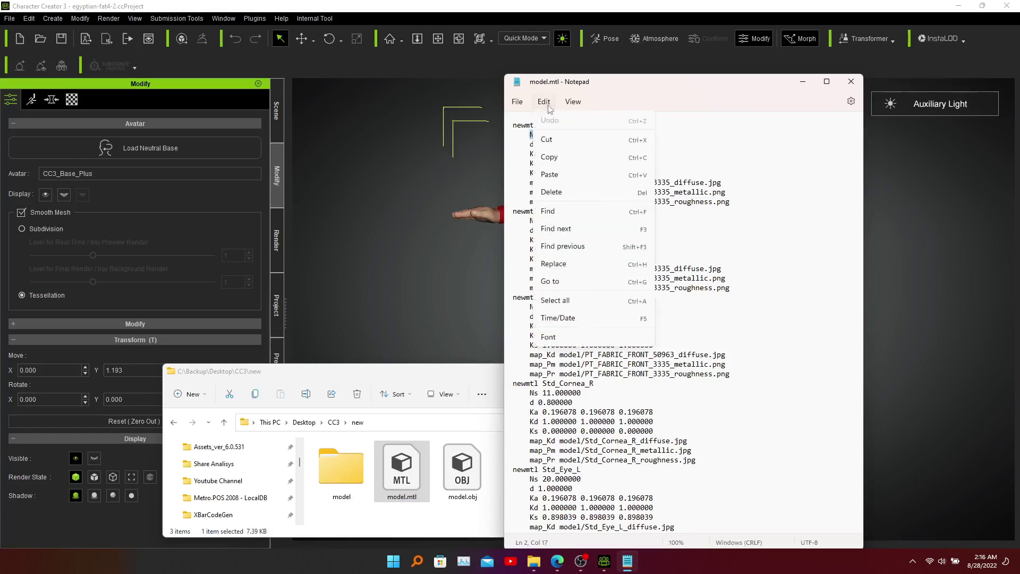
pyautogui.click(585, 263)
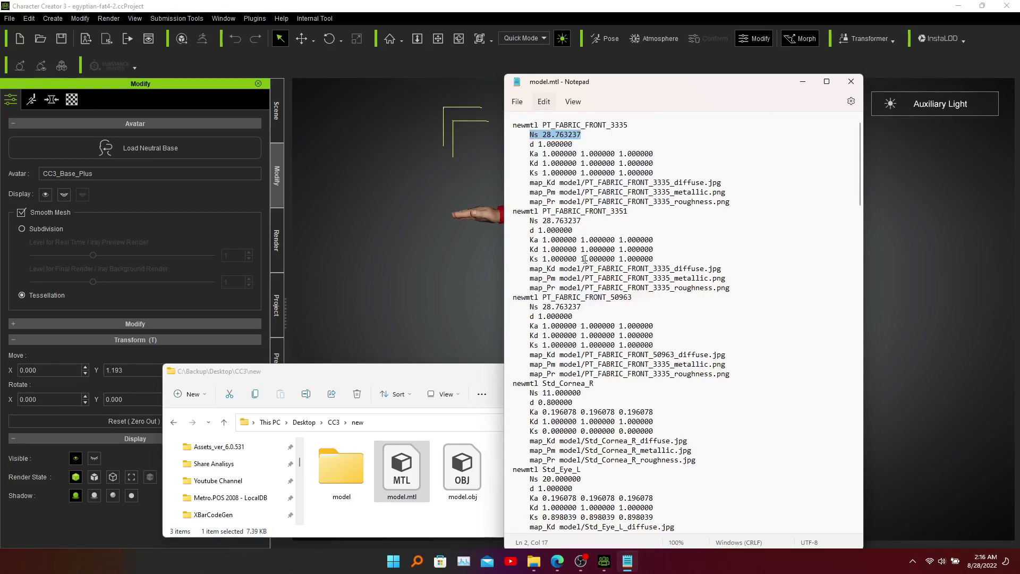
pyautogui.press('Tab')
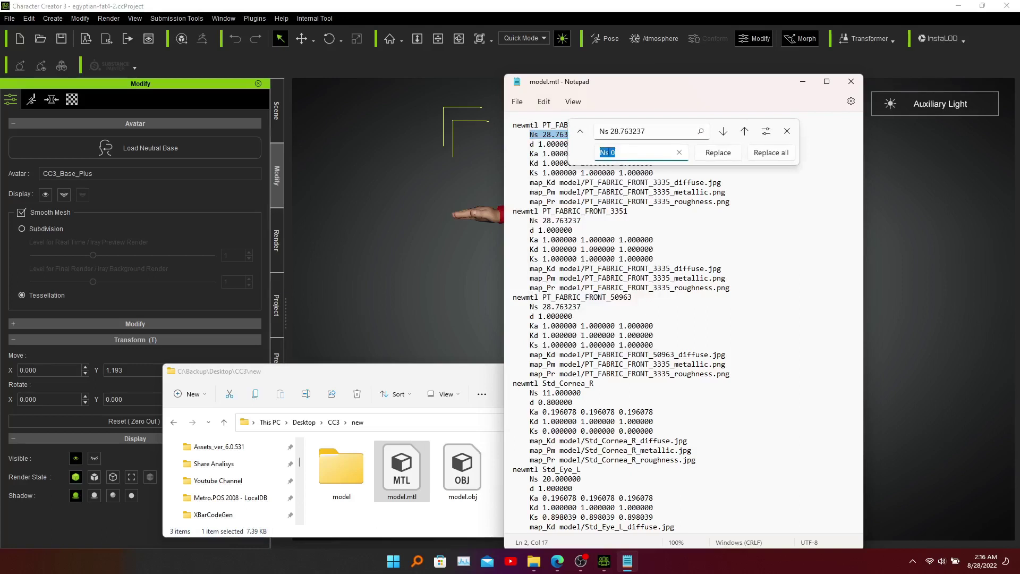
pyautogui.click(638, 158)
pyautogui.click(762, 153)
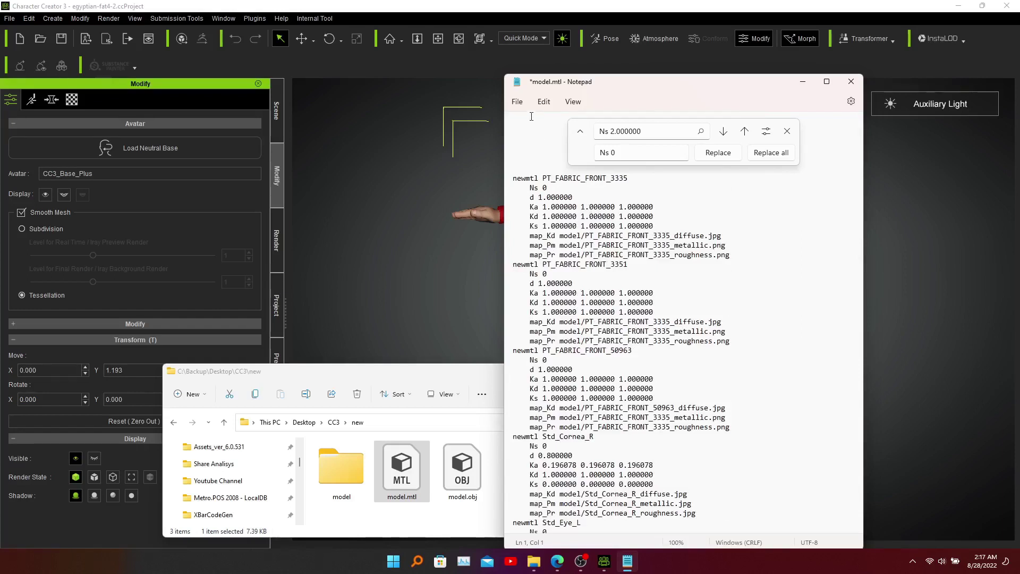
pyautogui.click(518, 101)
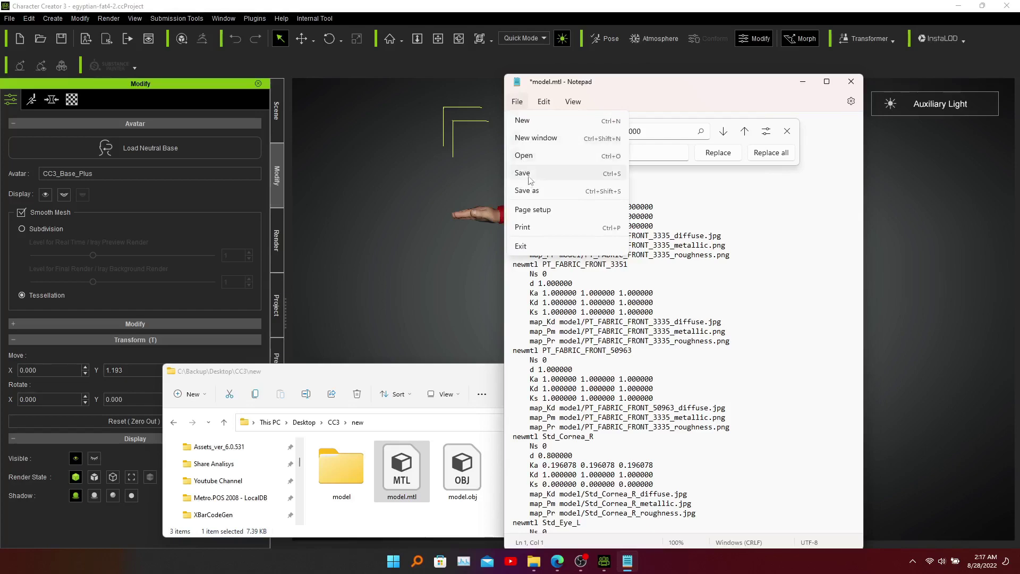
pyautogui.click(522, 173)
# Close Notepad and compress the model folder, model.mtl and model.obj into model.zip.
pyautogui.click(851, 83)
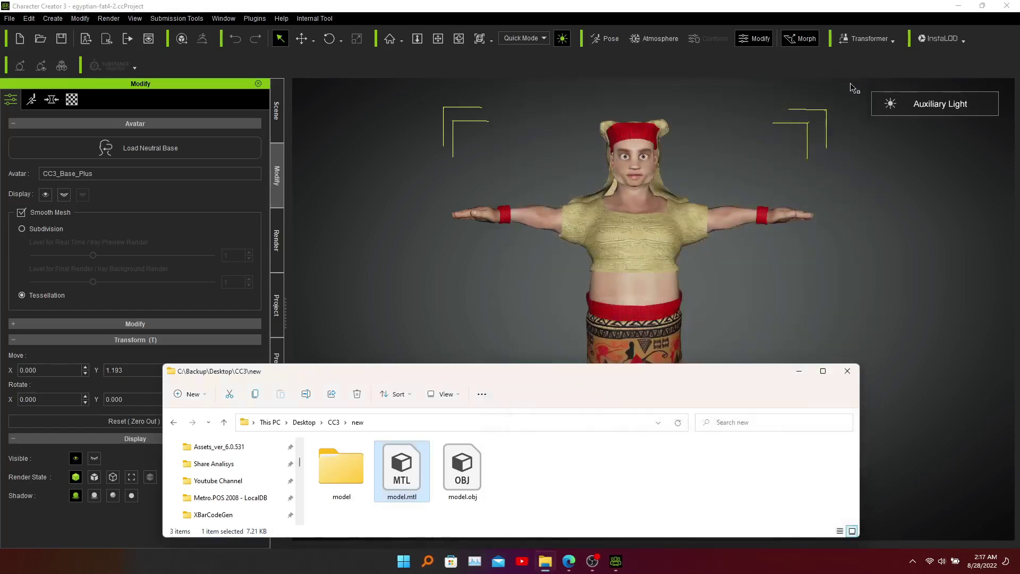
pyautogui.click(520, 460)
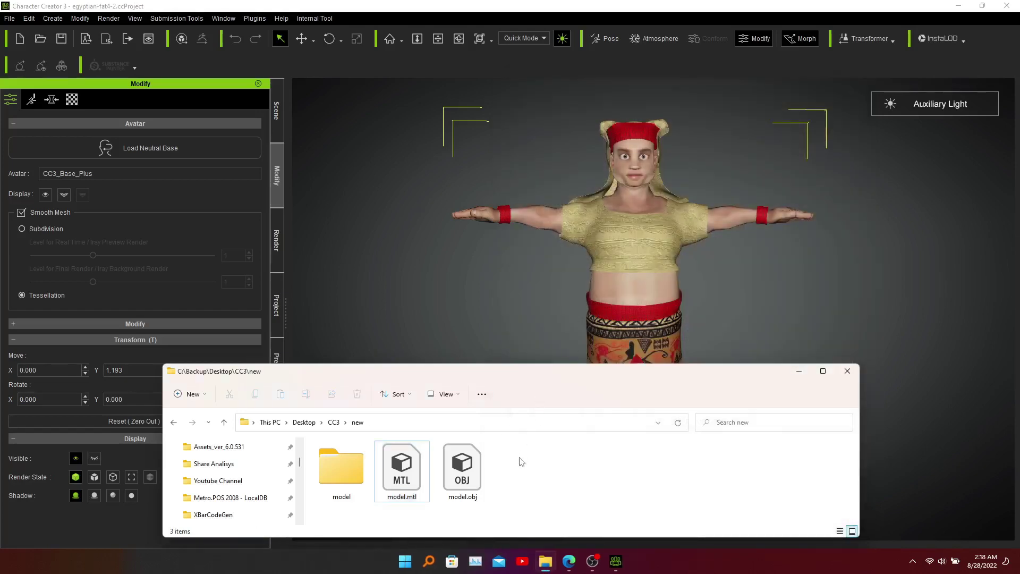
pyautogui.click(470, 481)
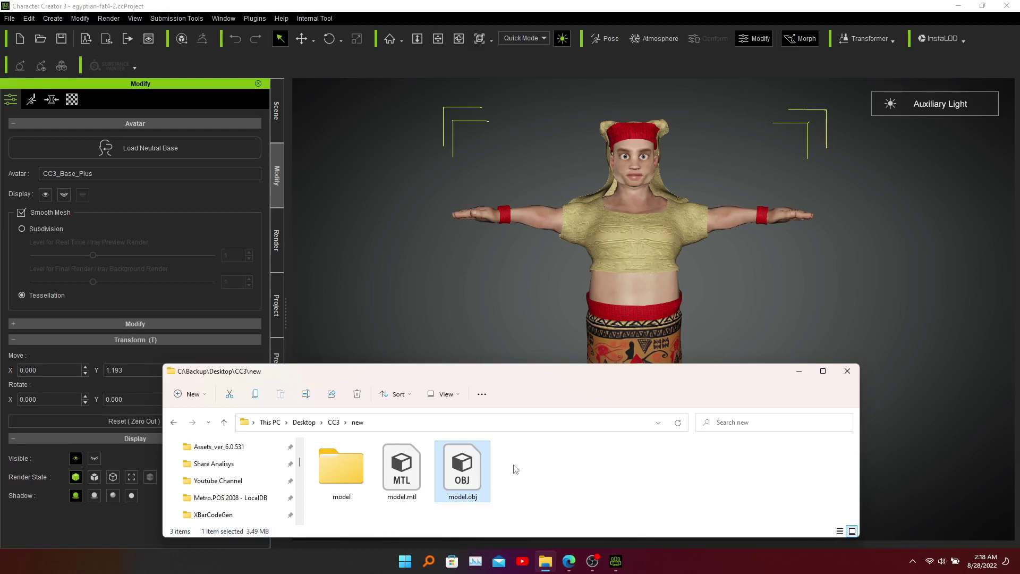
pyautogui.click(526, 473)
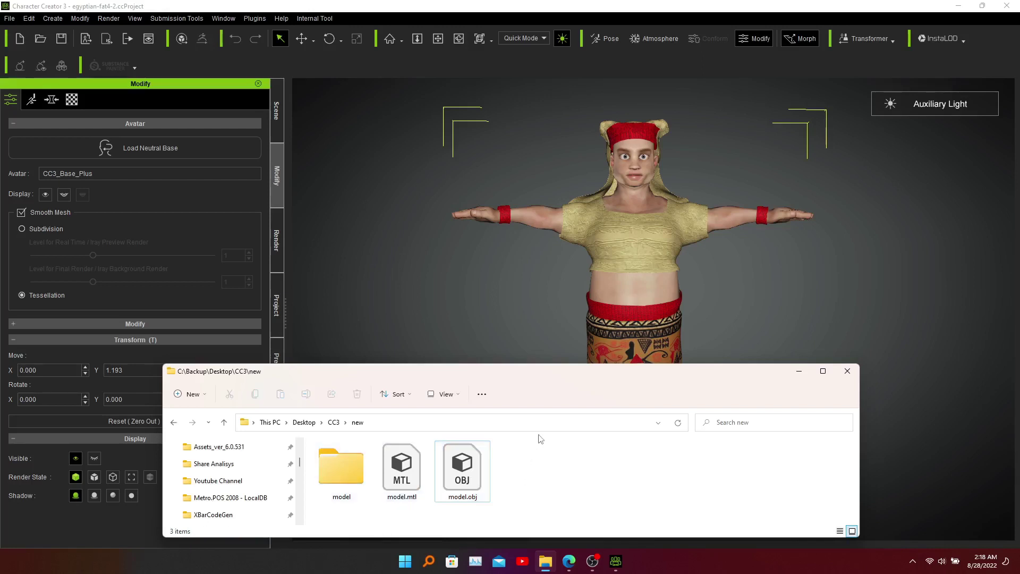
pyautogui.moveTo(537, 437); pyautogui.dragTo(356, 513)
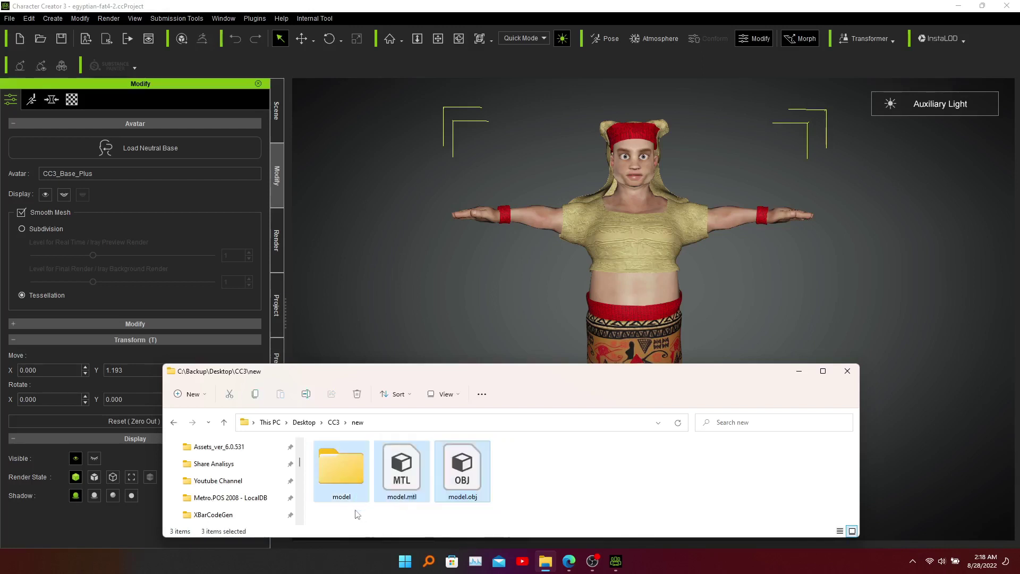
pyautogui.rightClick(464, 470)
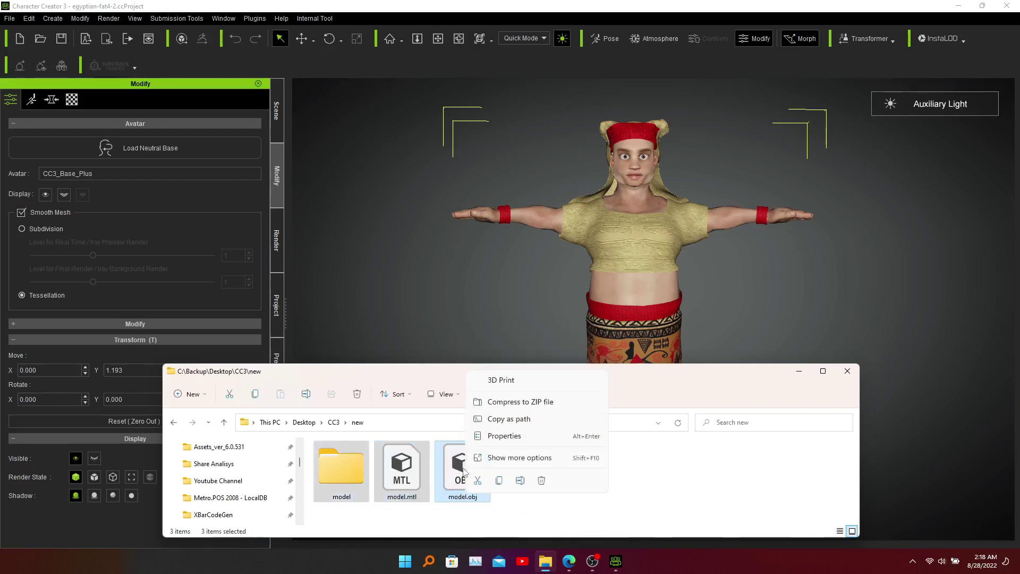
pyautogui.click(538, 403)
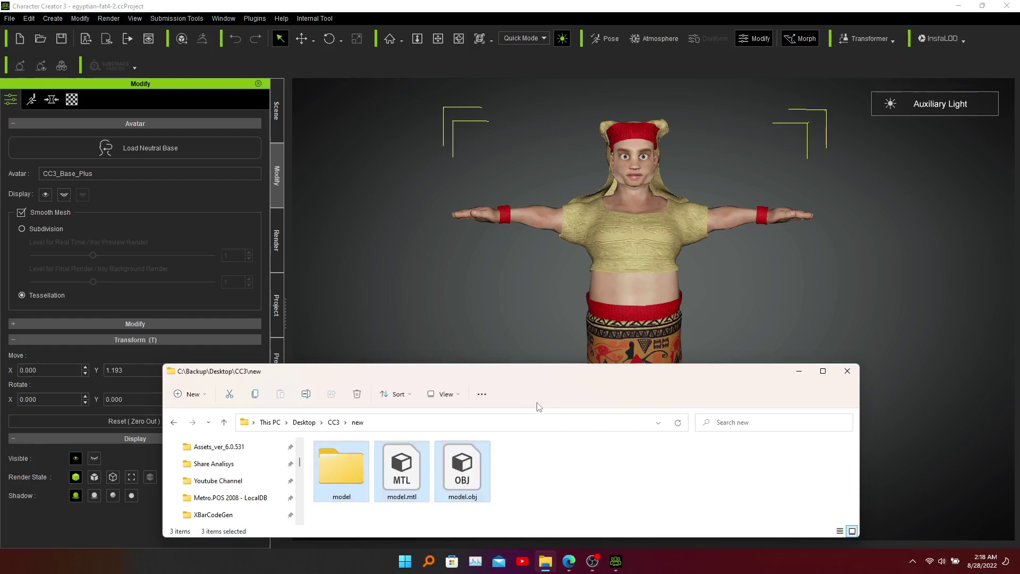
# Select the new model.zip and switch to the Mixamo page in the browser.
pyautogui.click(609, 453)
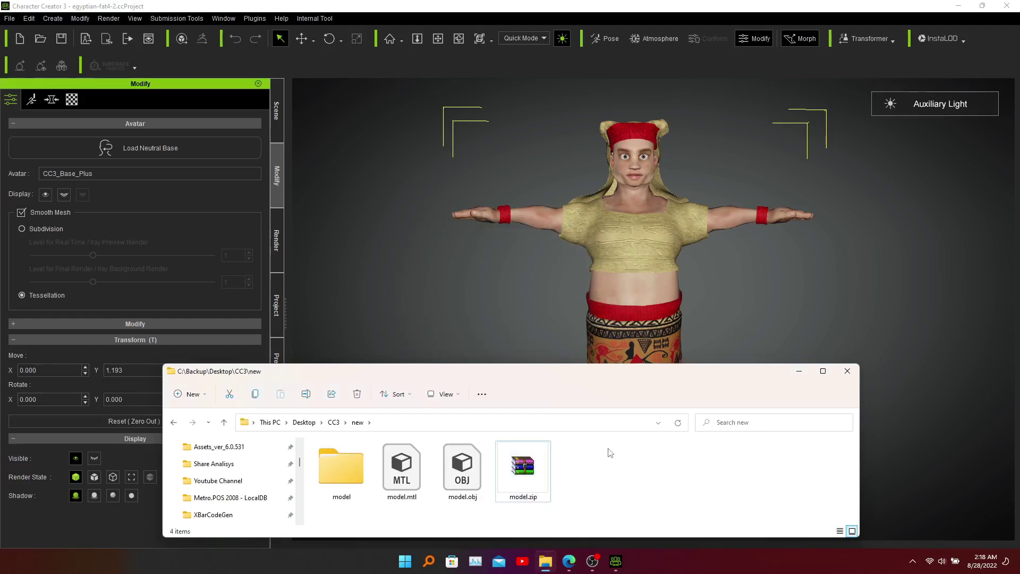
pyautogui.click(526, 468)
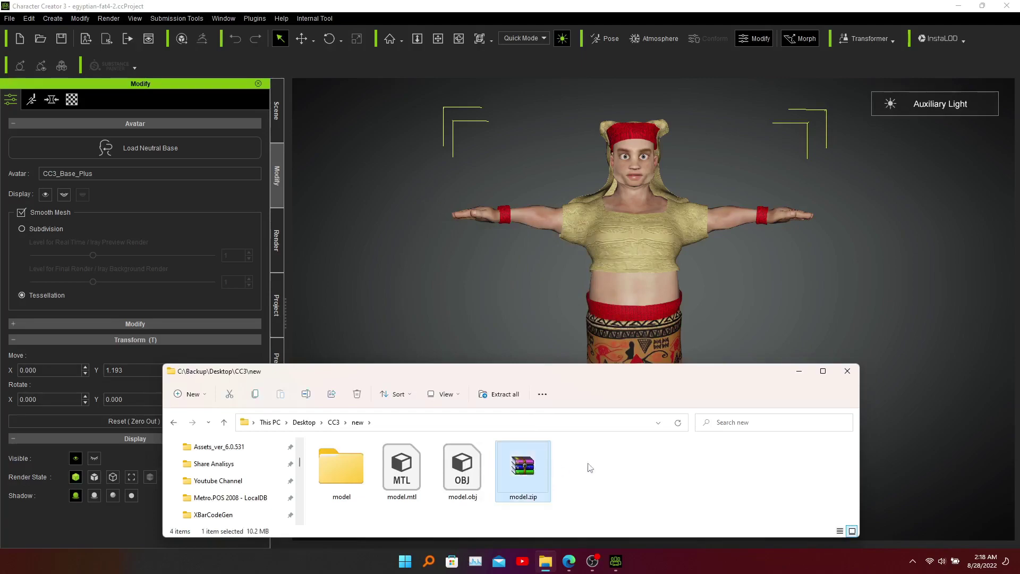
pyautogui.click(569, 562)
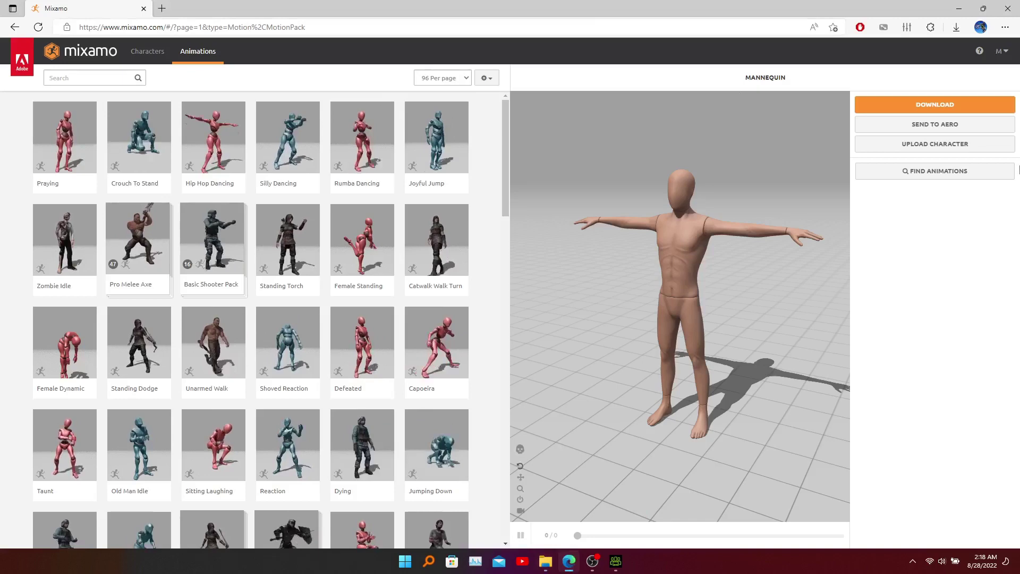
# Start Upload Character and drag model.zip from File Explorer into Mixamo's drop zone.
pyautogui.click(994, 145)
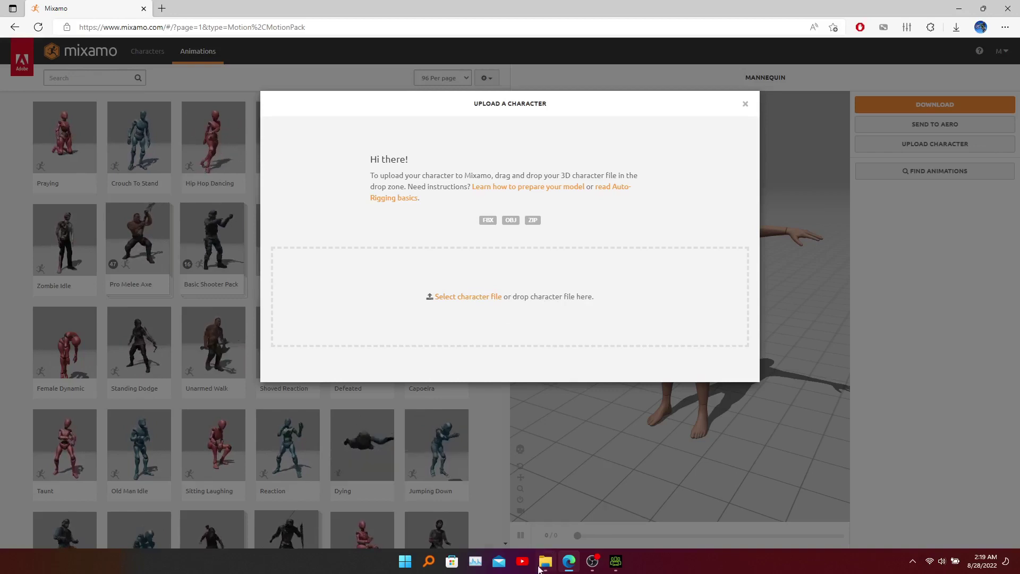
pyautogui.moveTo(538, 569)
pyautogui.click(561, 523)
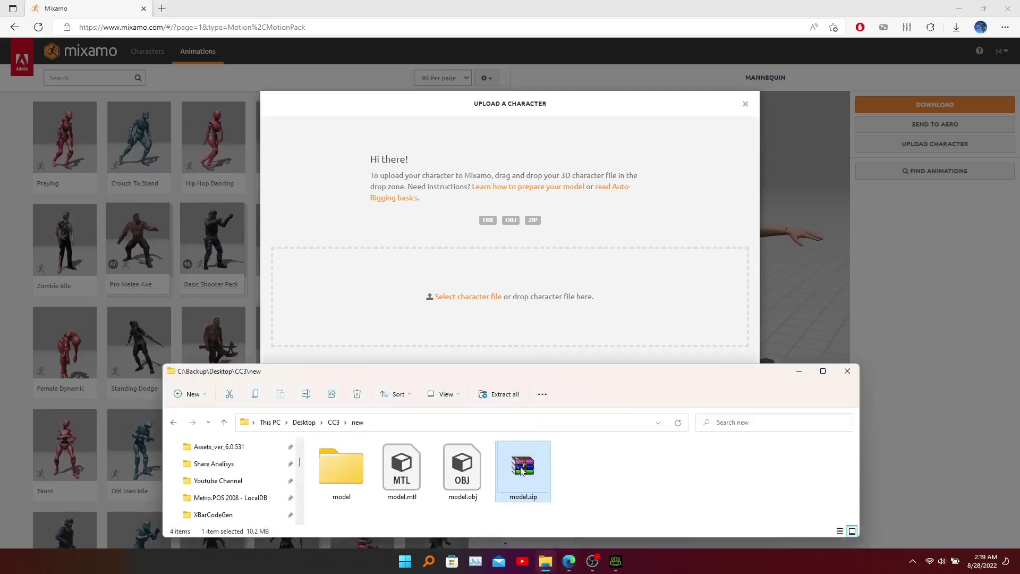
pyautogui.moveTo(522, 469); pyautogui.dragTo(524, 299)
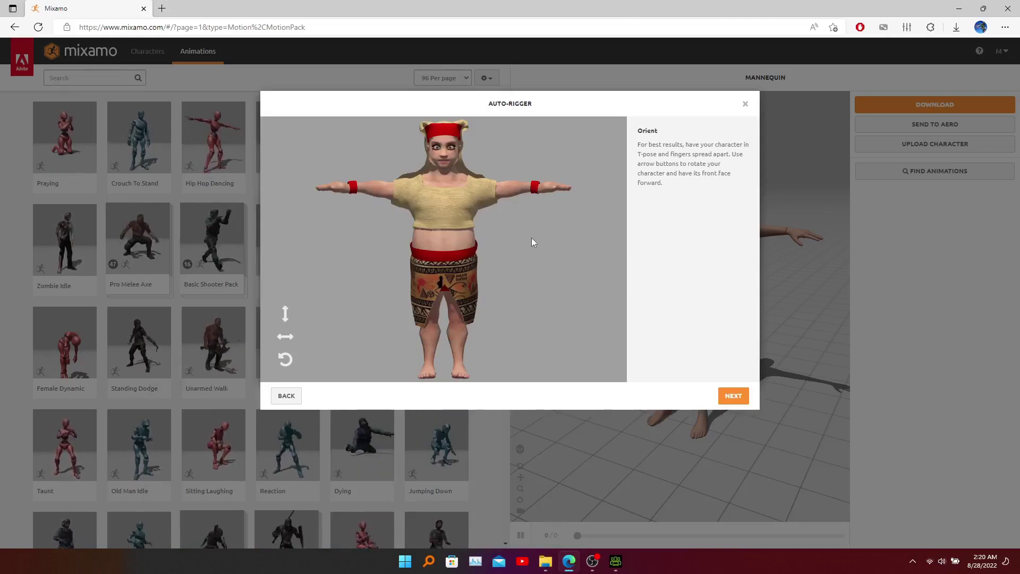
# Accept the orientation, drag the chin, wrist, elbow, knee and groin markers onto the body, then auto-rig.
pyautogui.click(723, 395)
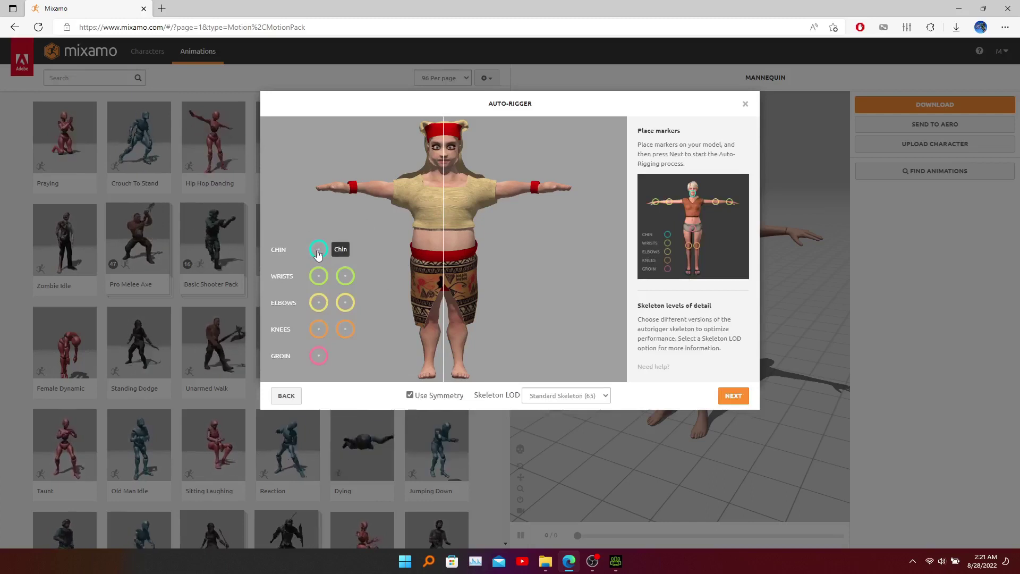
pyautogui.moveTo(319, 250); pyautogui.dragTo(443, 171)
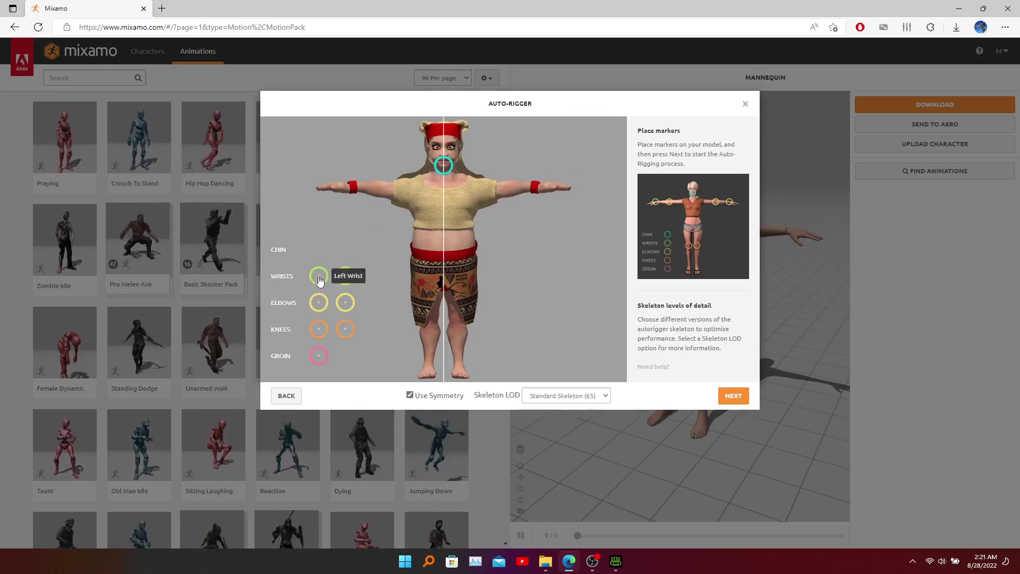
pyautogui.moveTo(319, 280); pyautogui.dragTo(351, 192)
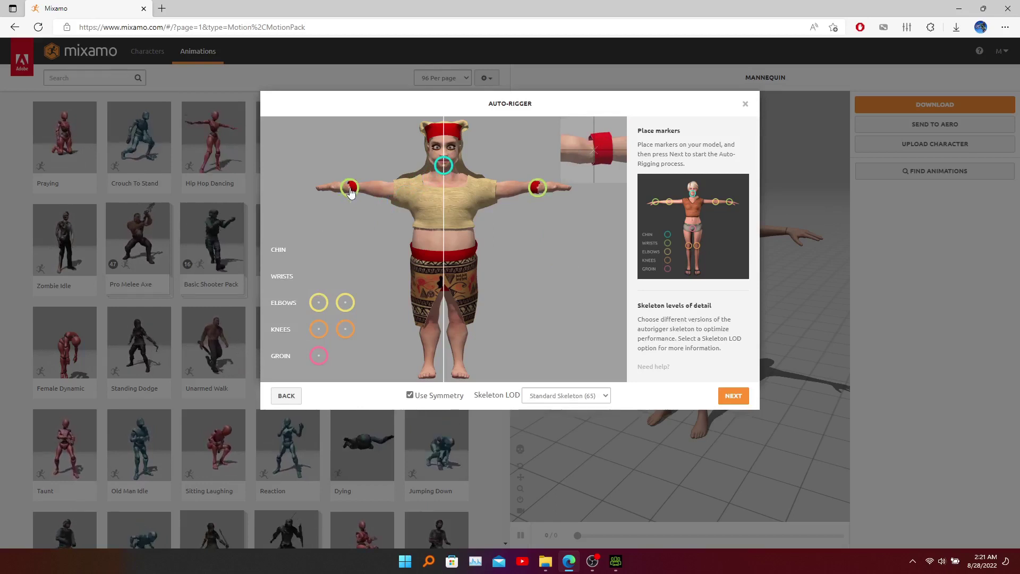
pyautogui.moveTo(349, 193); pyautogui.dragTo(350, 192)
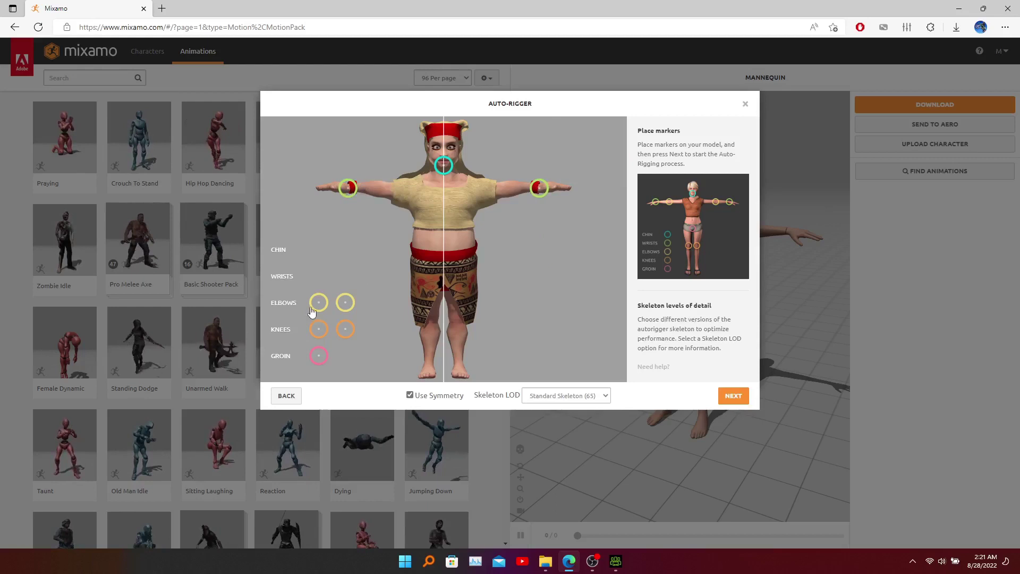
pyautogui.moveTo(319, 303); pyautogui.dragTo(375, 192)
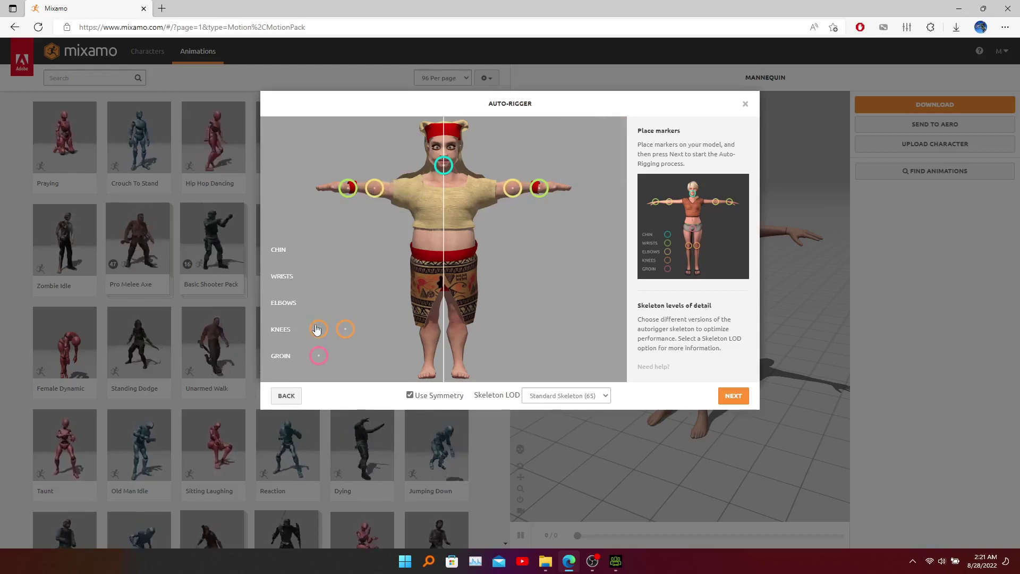
pyautogui.moveTo(318, 329); pyautogui.dragTo(432, 315)
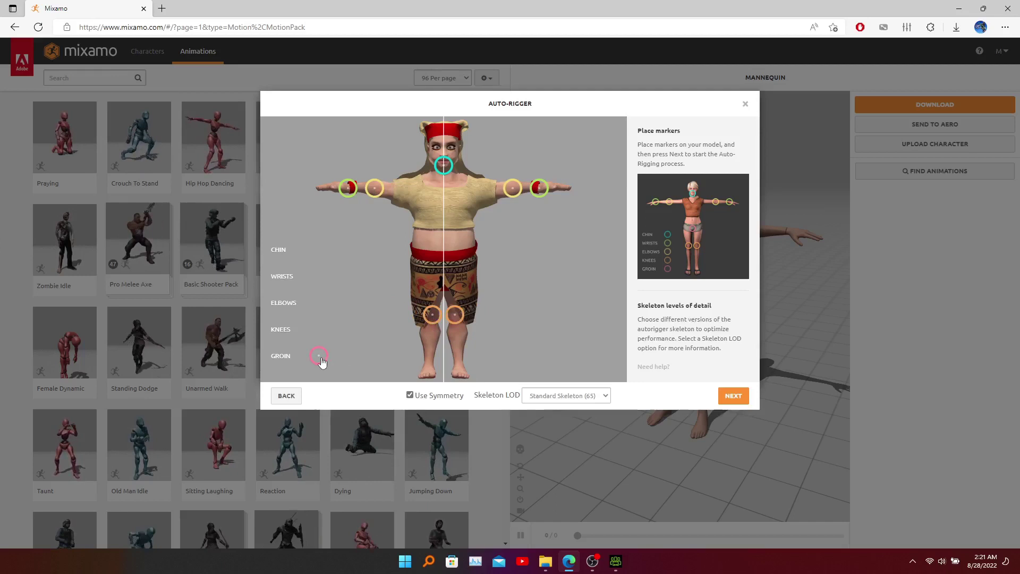
pyautogui.moveTo(321, 362); pyautogui.dragTo(445, 271)
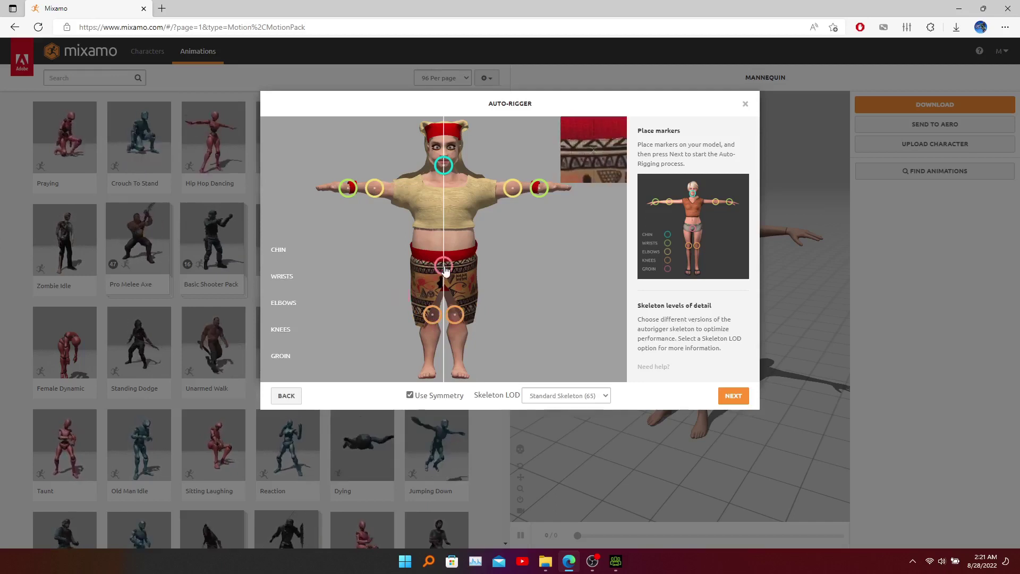
pyautogui.moveTo(446, 271); pyautogui.dragTo(444, 265)
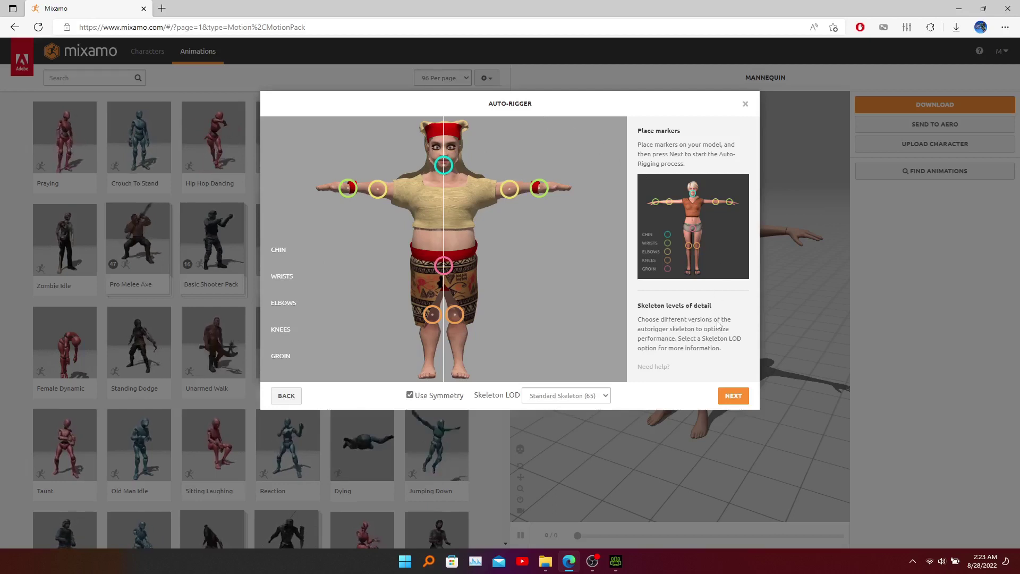
pyautogui.click(728, 395)
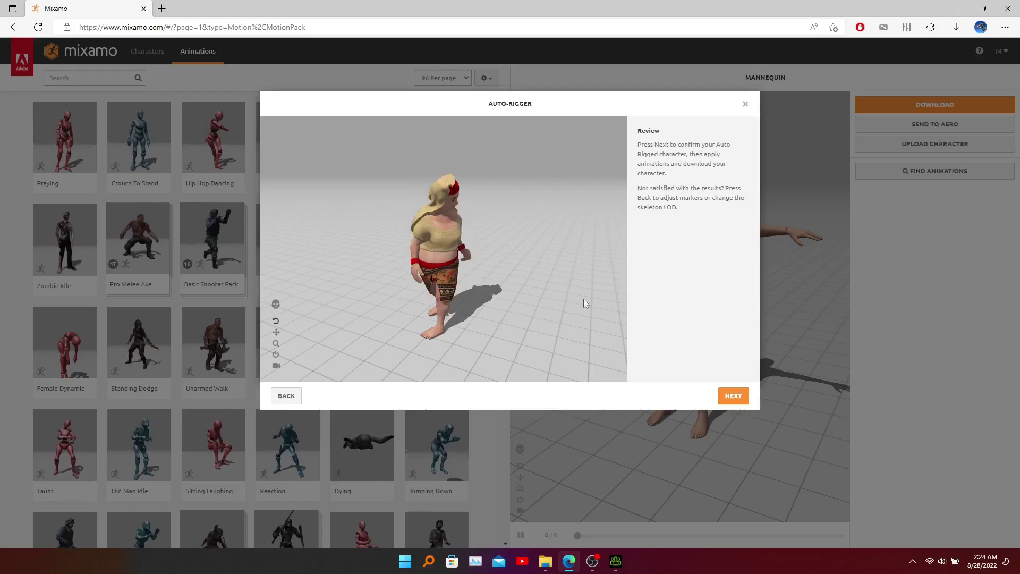
# Confirm the Standard Skeleton (65) rig at the review step to return to Animations.
pyautogui.click(732, 396)
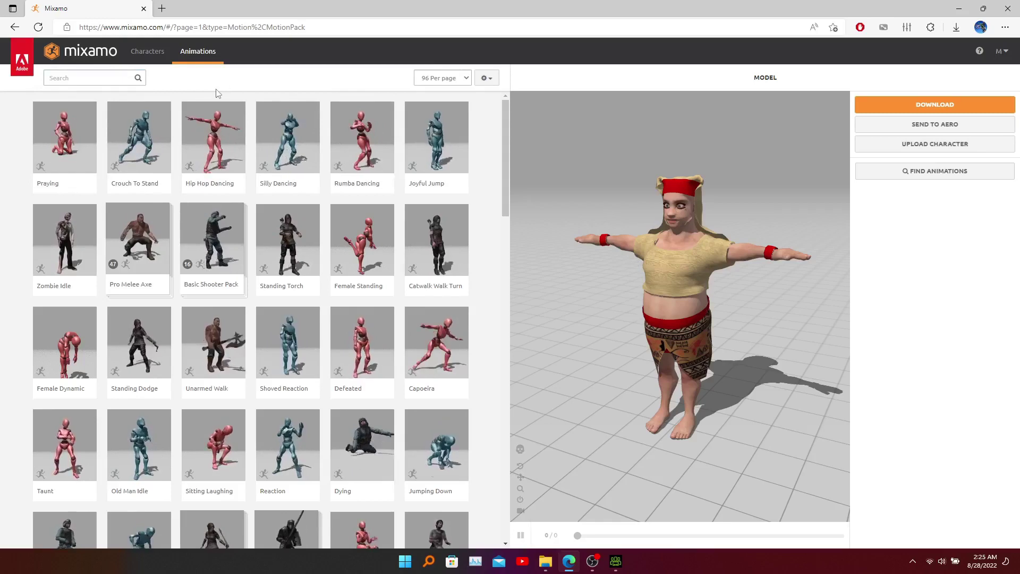
# Search 'melle look' and preview Standing Idle Looking Ver. 1, orbiting the view to inspect it.
pyautogui.click(76, 76)
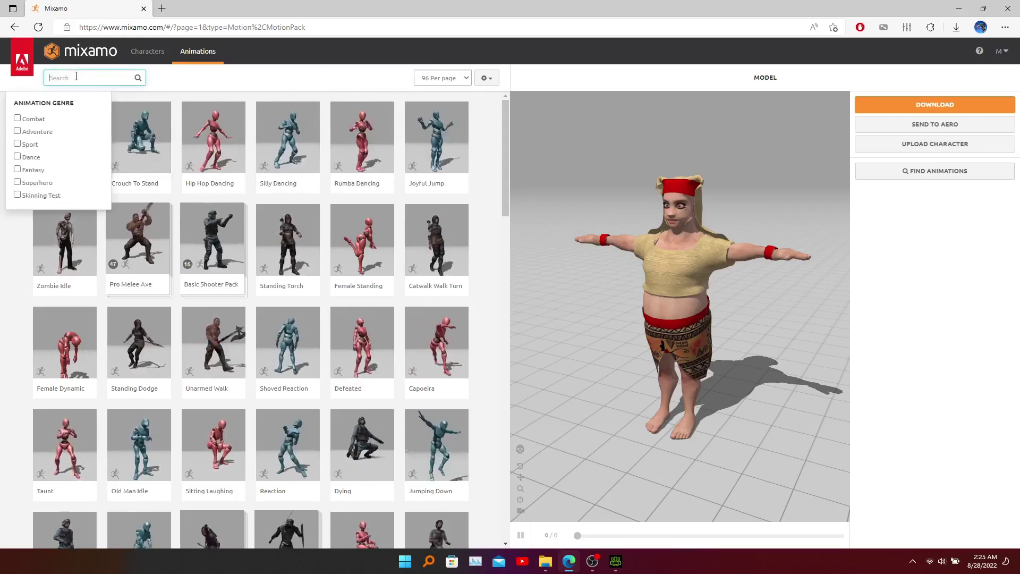
pyautogui.write('melle')
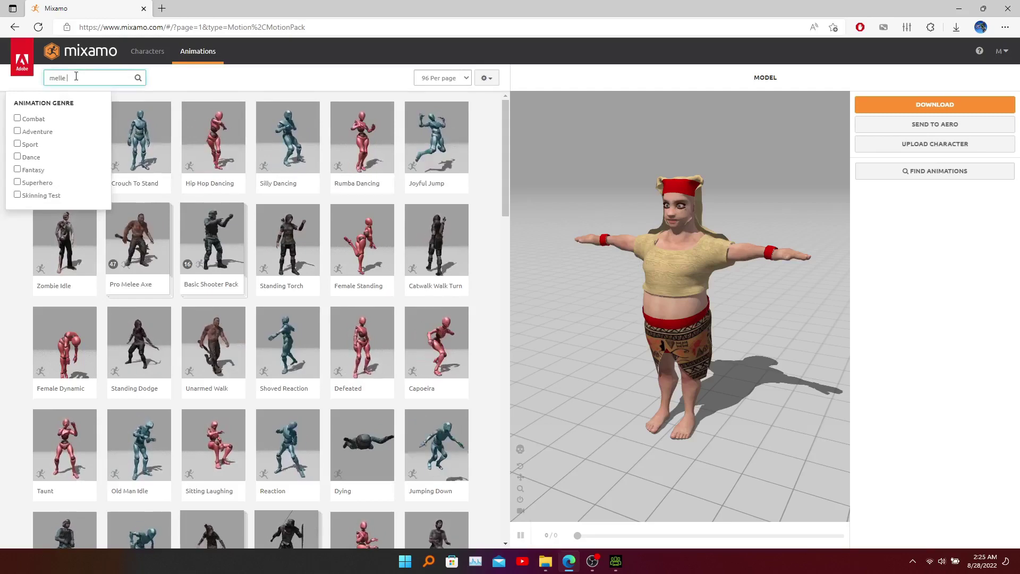
pyautogui.write(' look')
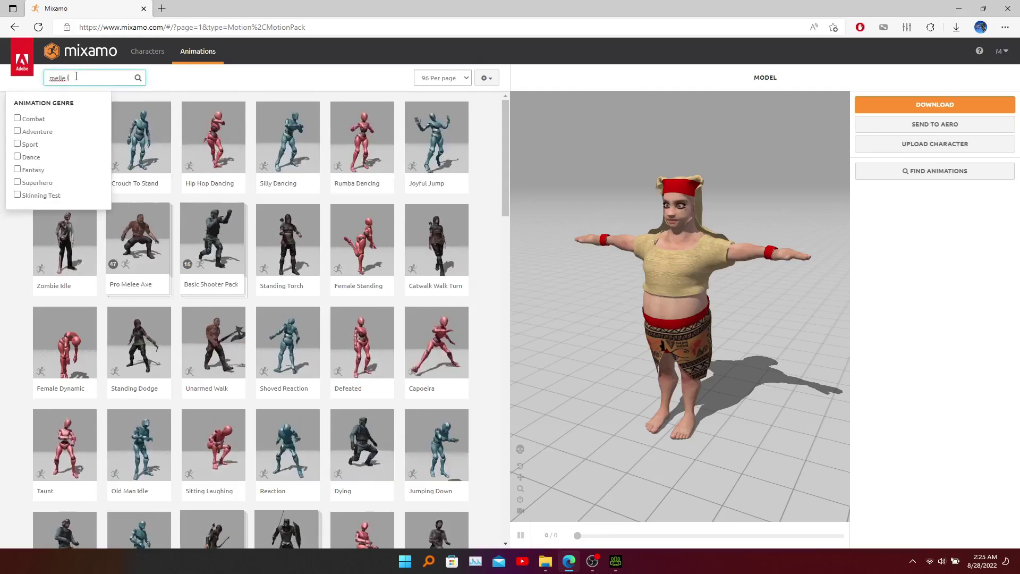
pyautogui.press('Return')
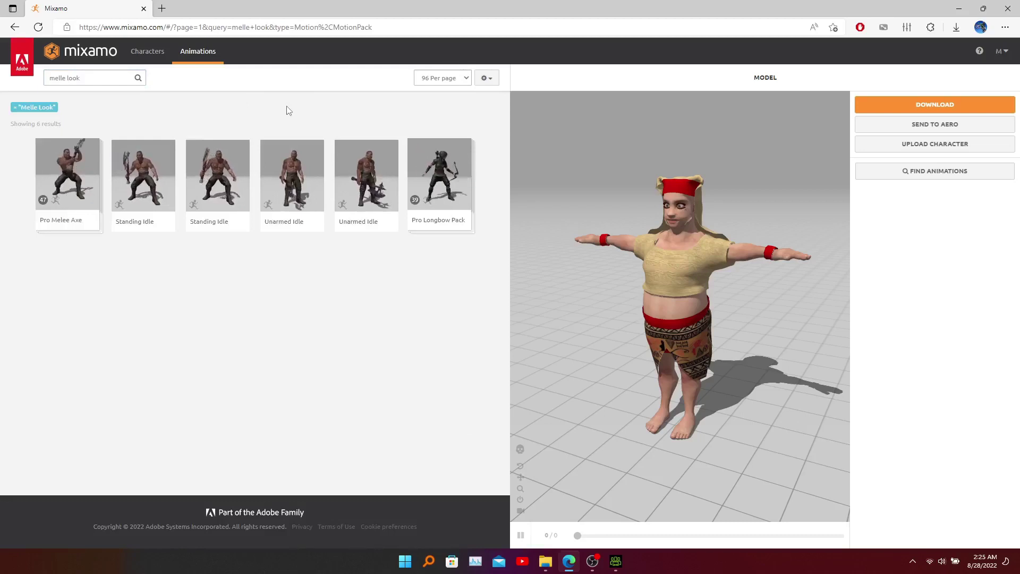
pyautogui.click(224, 176)
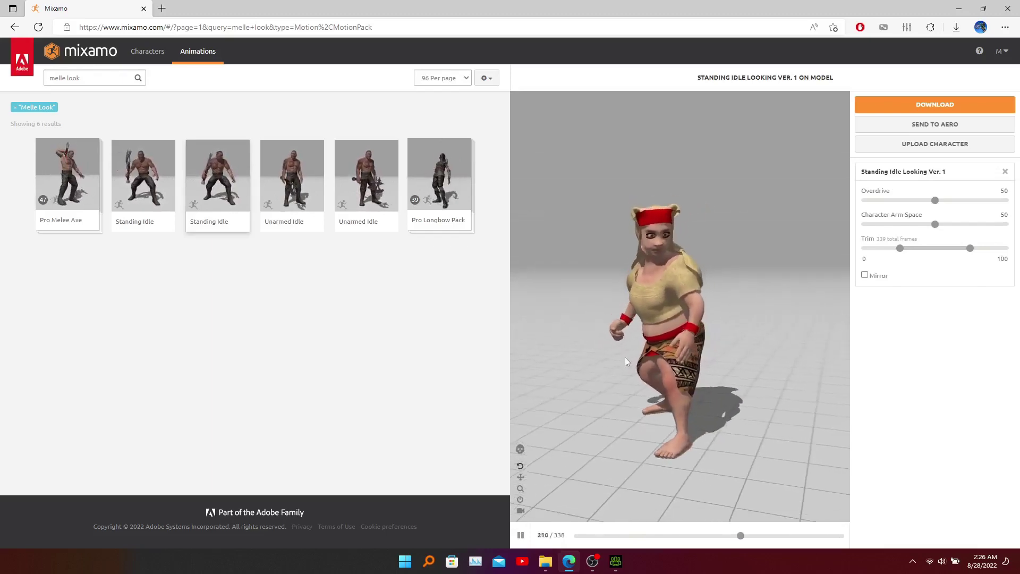
pyautogui.moveTo(625, 357); pyautogui.dragTo(610, 377)
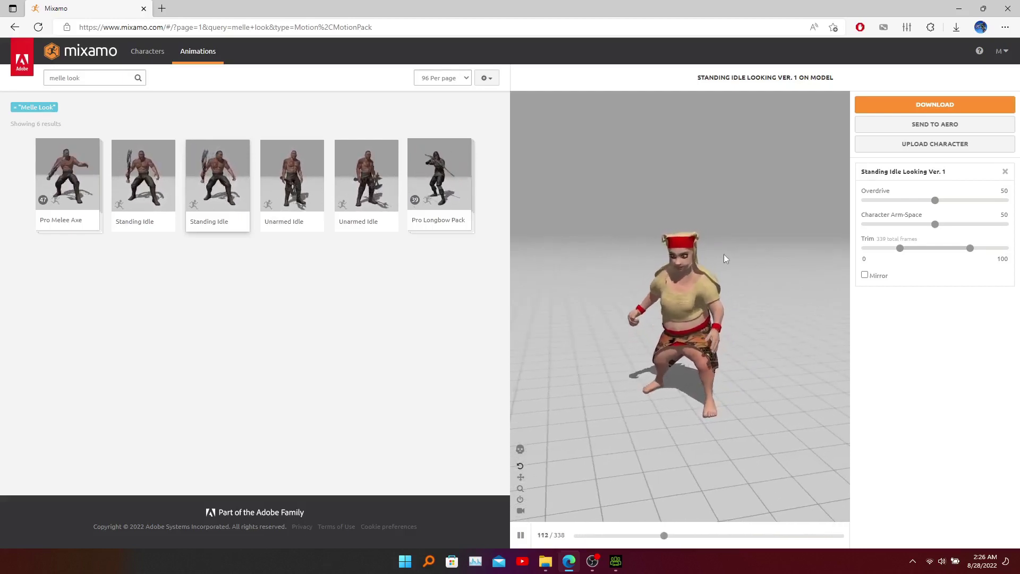
# Download Standing Idle Looking Ver. 1 in FBX for Unity (.fbx) format, keeping With Skin.
pyautogui.click(936, 105)
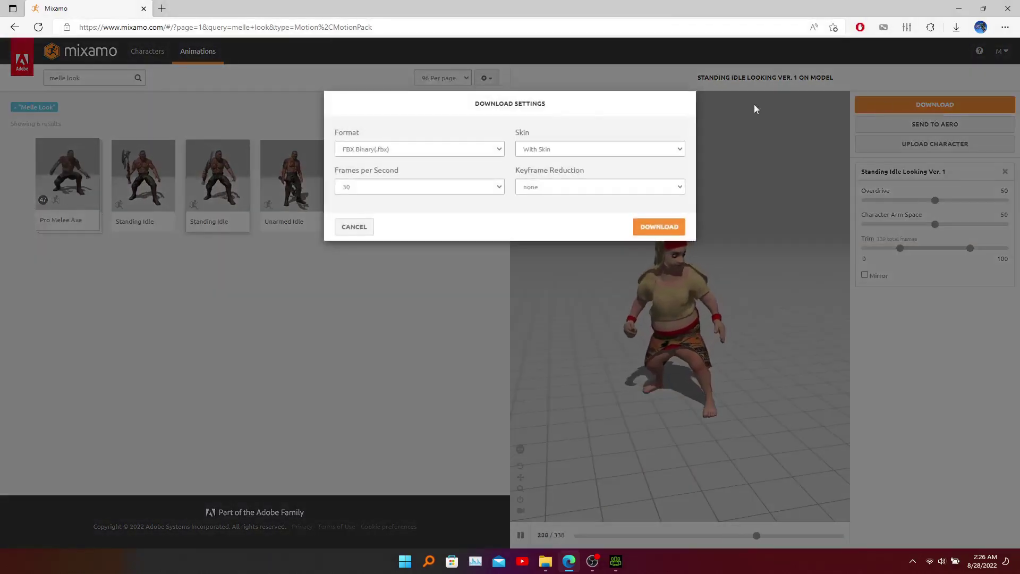
pyautogui.click(417, 150)
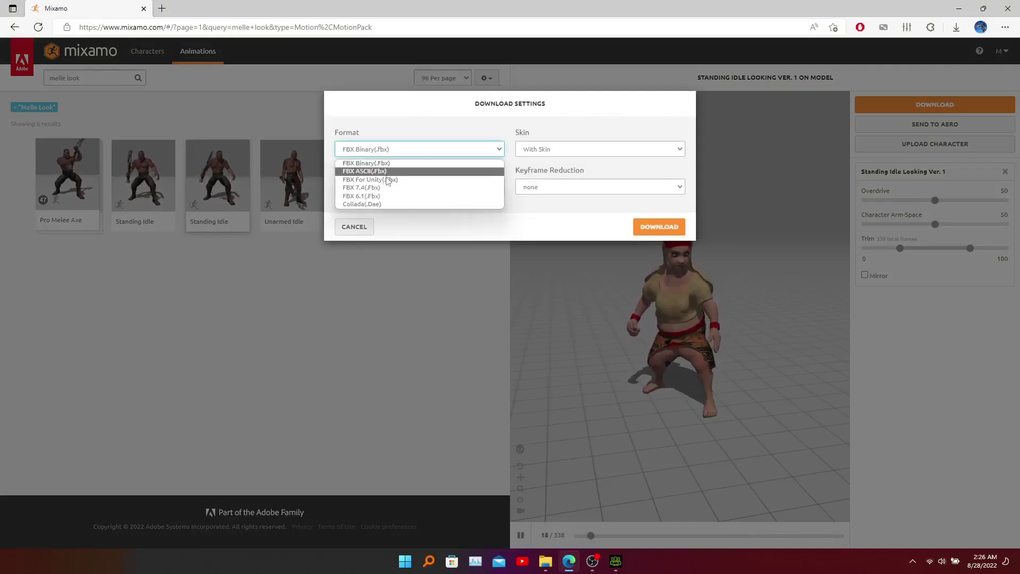
pyautogui.click(386, 180)
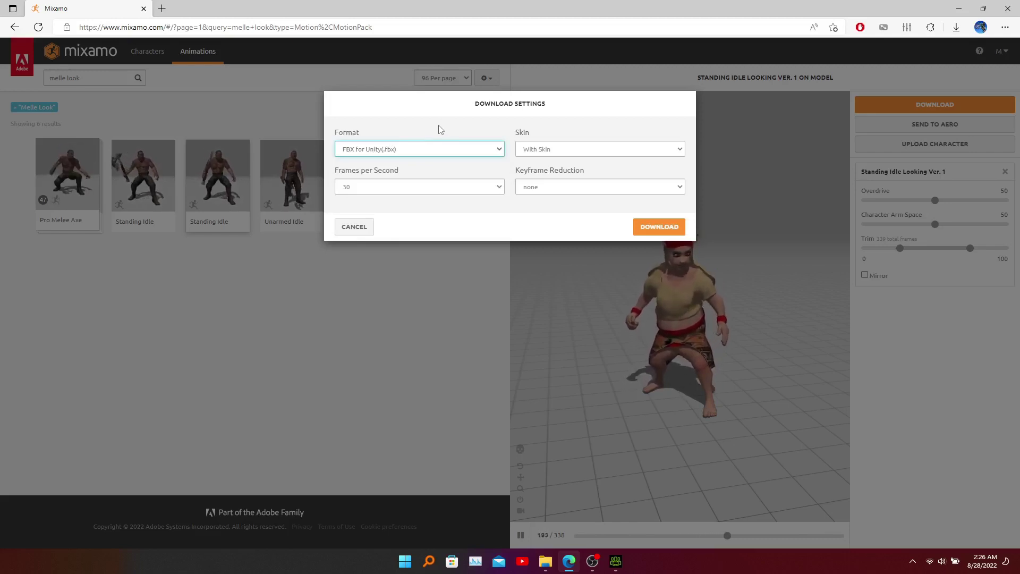
pyautogui.click(647, 229)
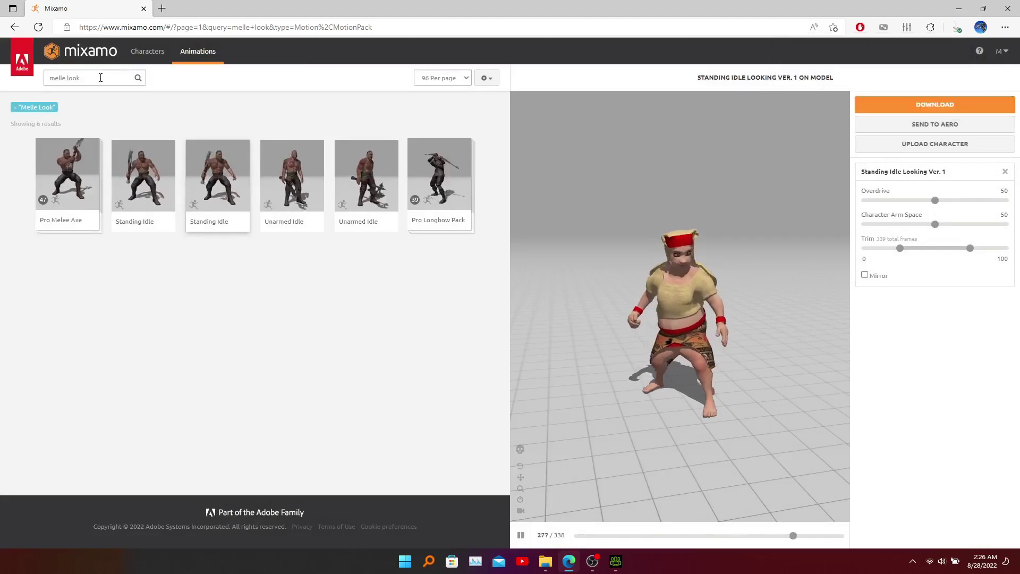
# Change the search to 'melle walk', preview Unarmed Walk Forward, and enable In Place.
pyautogui.click(100, 78)
pyautogui.doubleClick(100, 78)
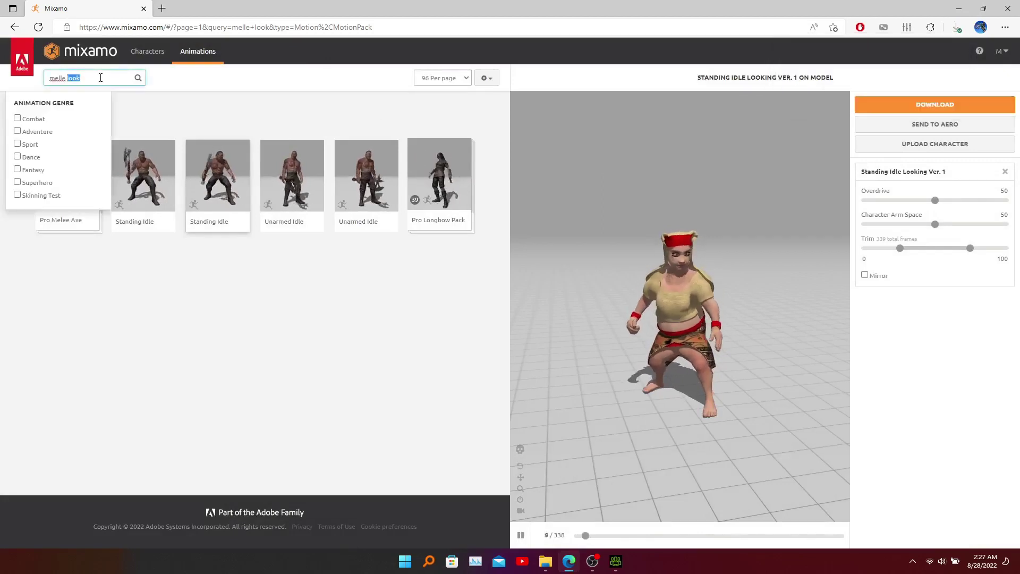
pyautogui.write('l')
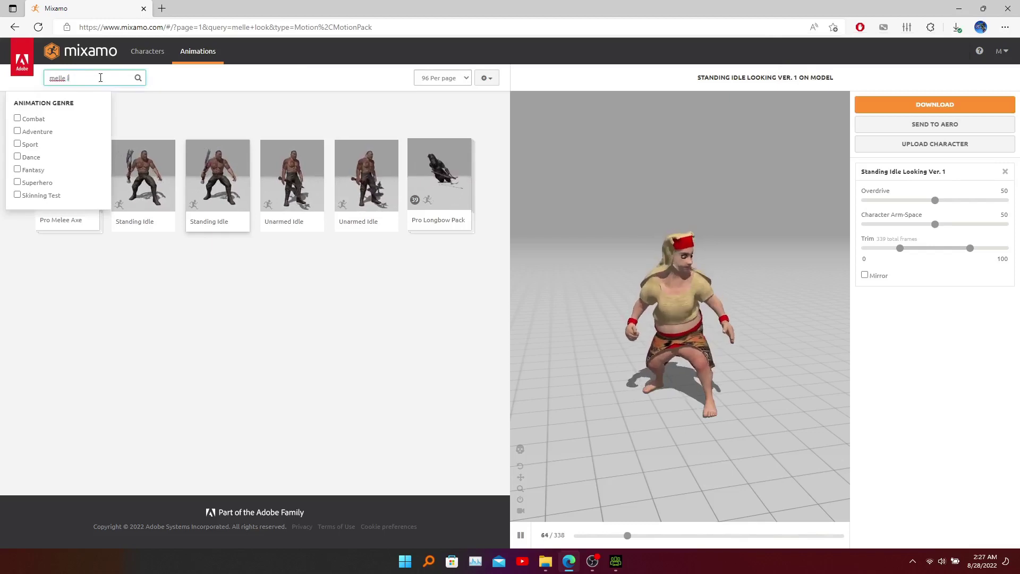
pyautogui.press('BackSpace')
pyautogui.write('walk')
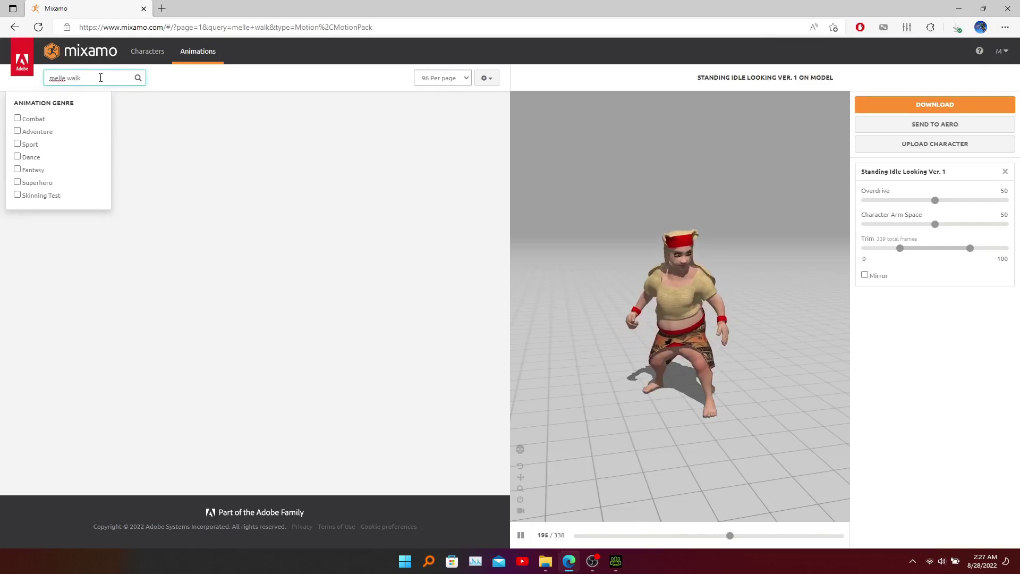
pyautogui.press('Return')
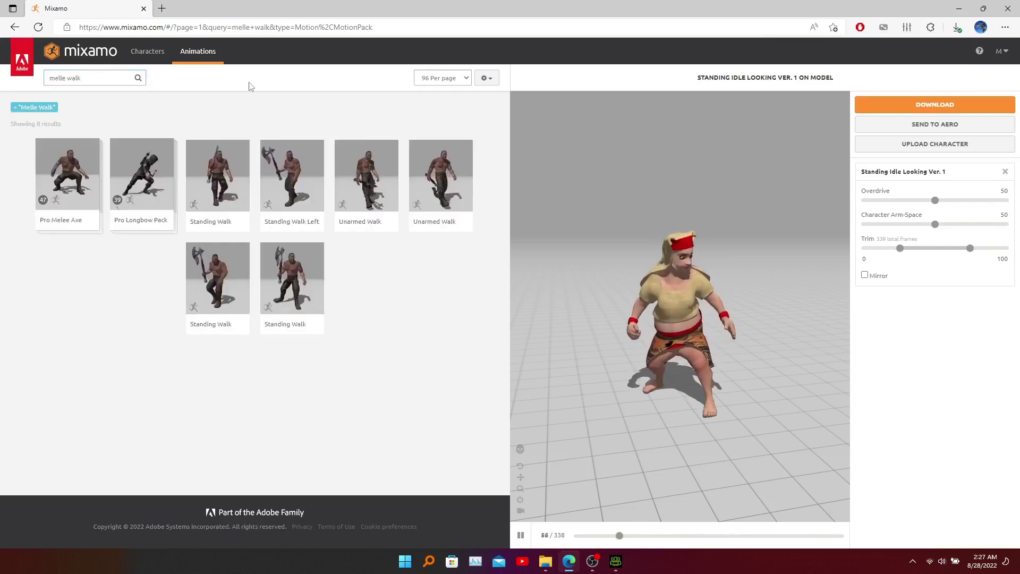
pyautogui.click(440, 179)
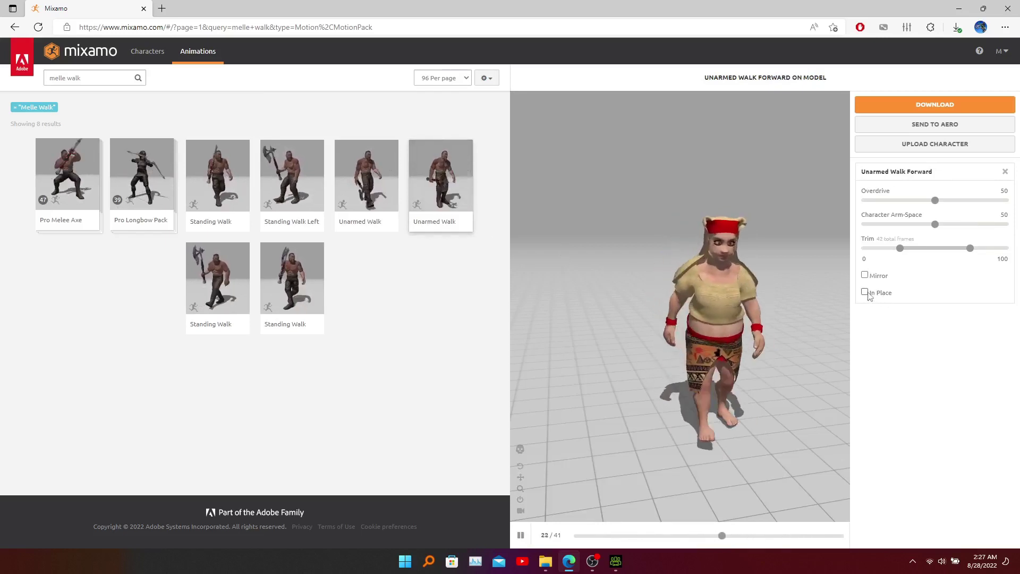
pyautogui.click(866, 293)
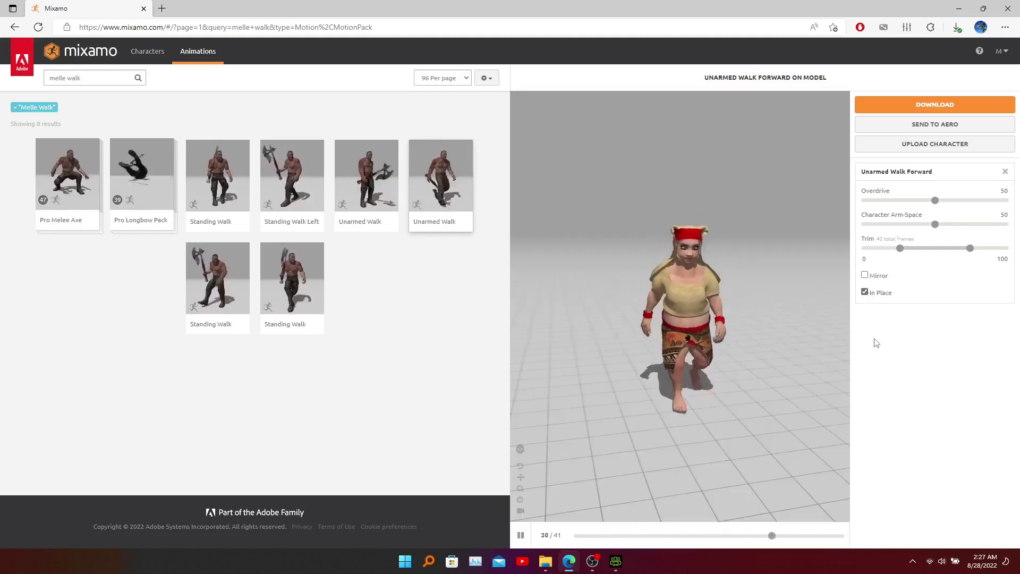
# Download the in-place Unarmed Walk Forward animation as FBX for Unity, Without Skin, at 30 fps.
pyautogui.click(960, 106)
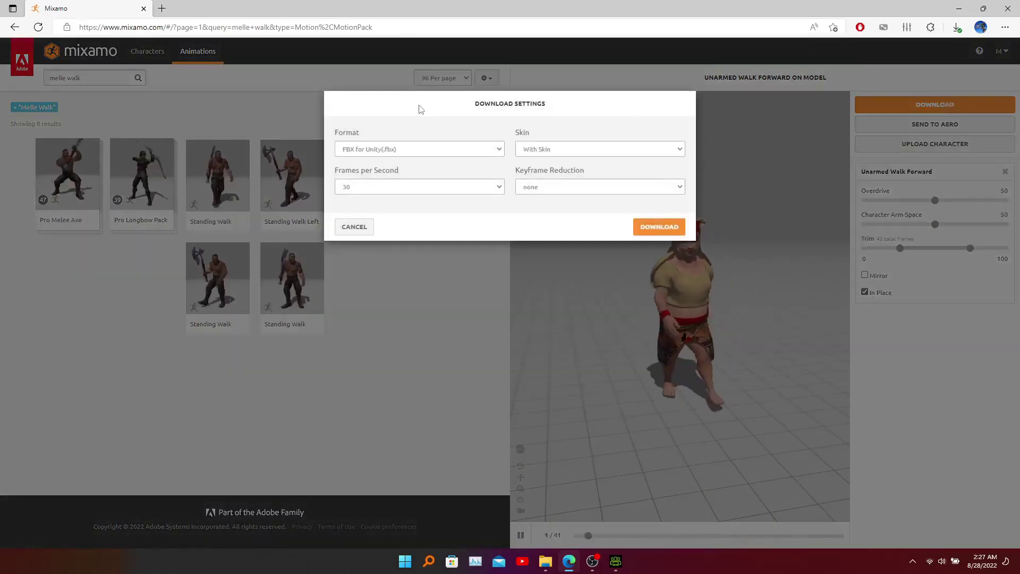
pyautogui.click(595, 150)
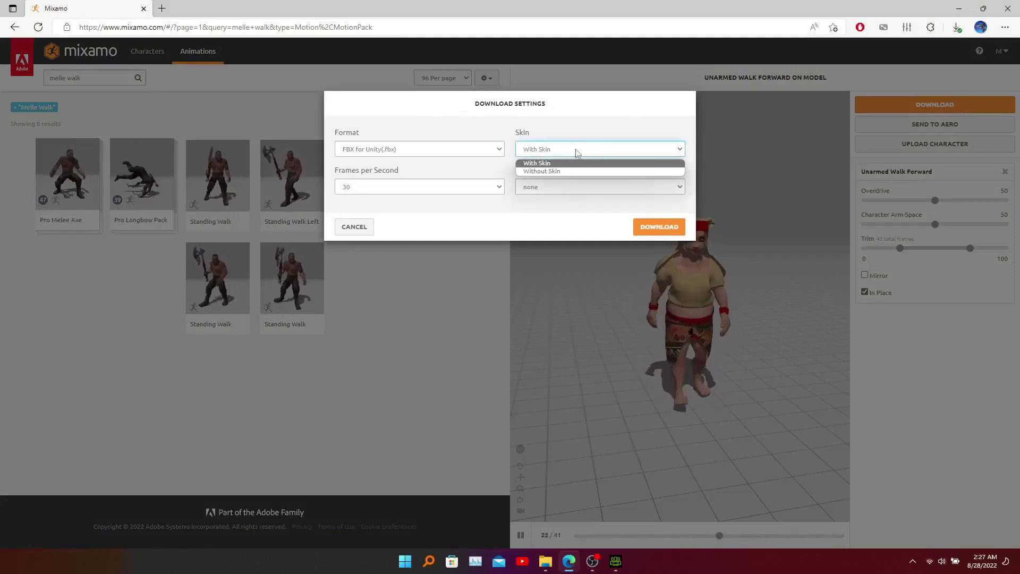
pyautogui.click(550, 171)
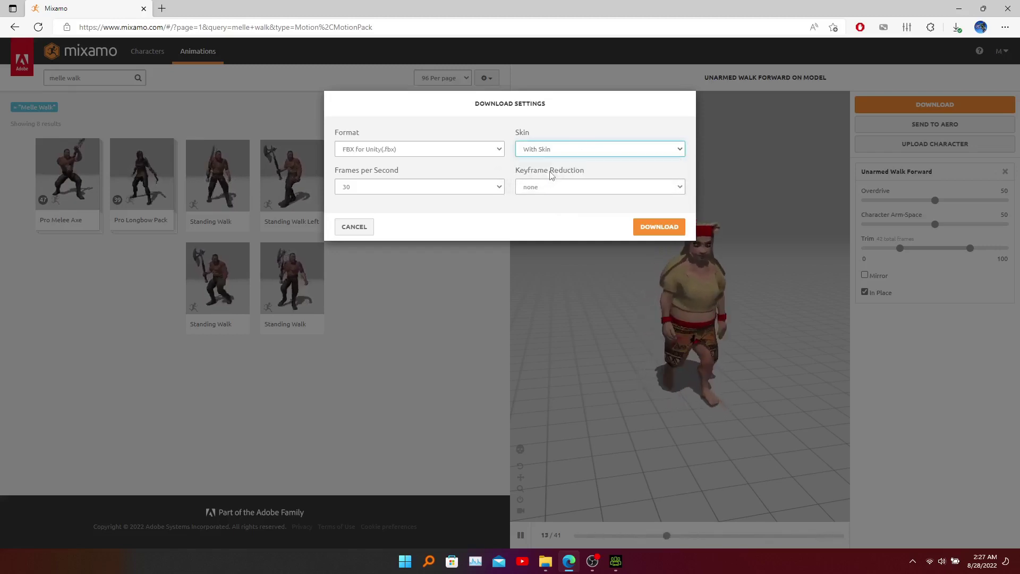
pyautogui.click(650, 228)
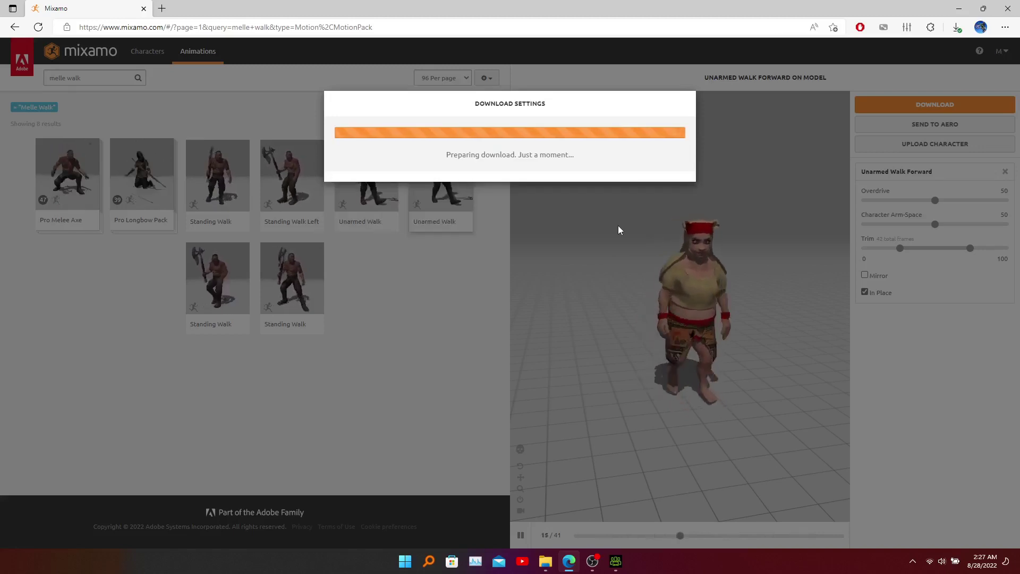